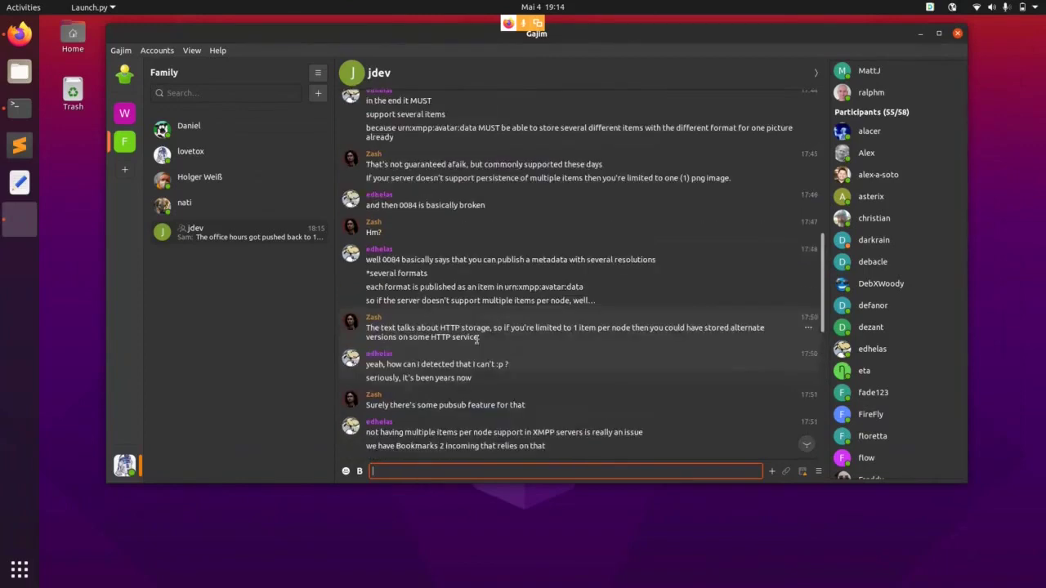
# Read through the jdev group chat's message history, from the oldest messages to the newest.
pyautogui.scroll(-10, 477, 343)
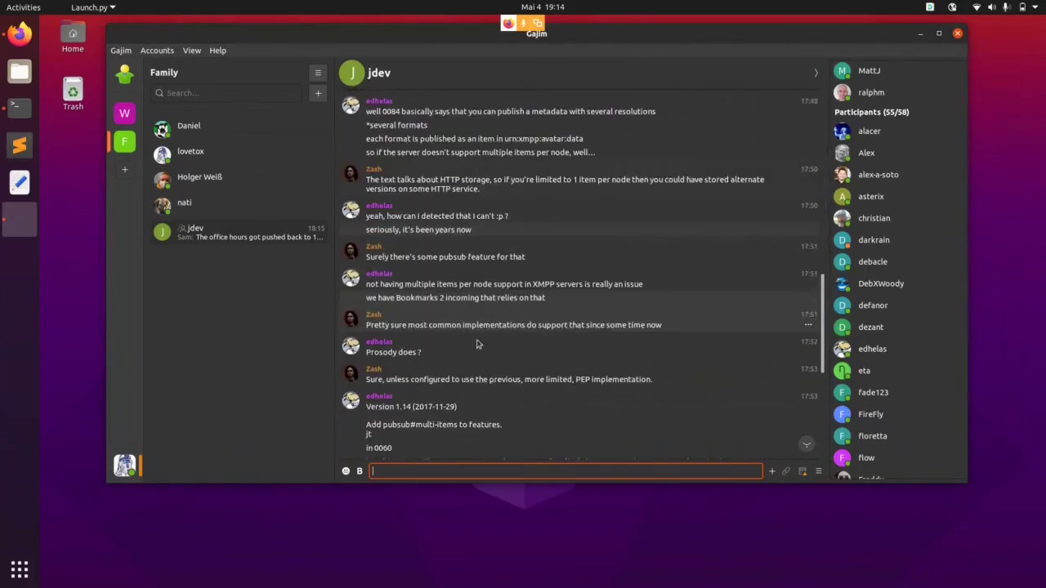
pyautogui.scroll(15, 477, 343)
pyautogui.scroll(-5, 477, 343)
pyautogui.scroll(8, 477, 343)
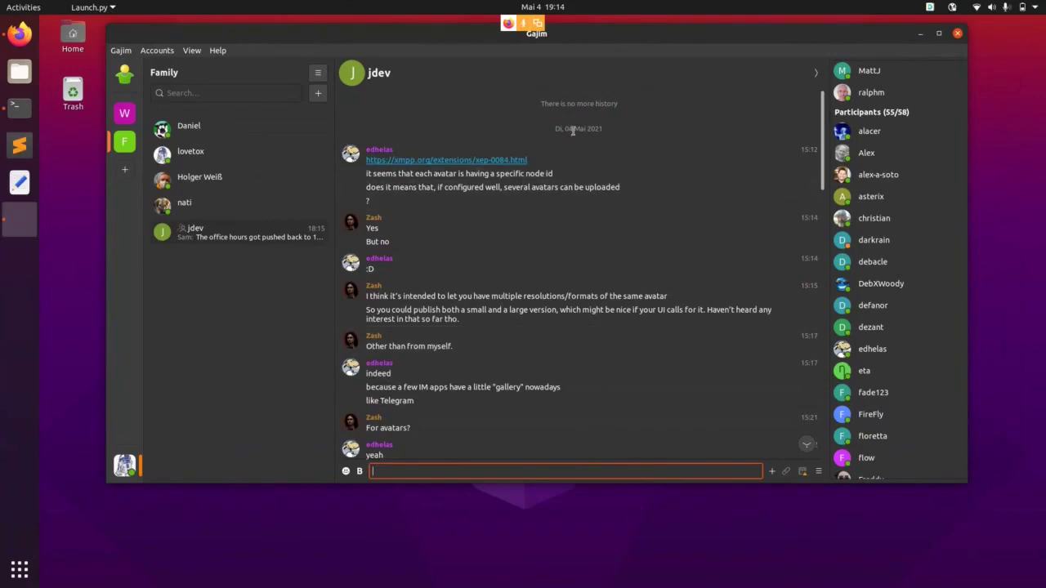
pyautogui.scroll(-15, 617, 168)
pyautogui.scroll(15, 617, 169)
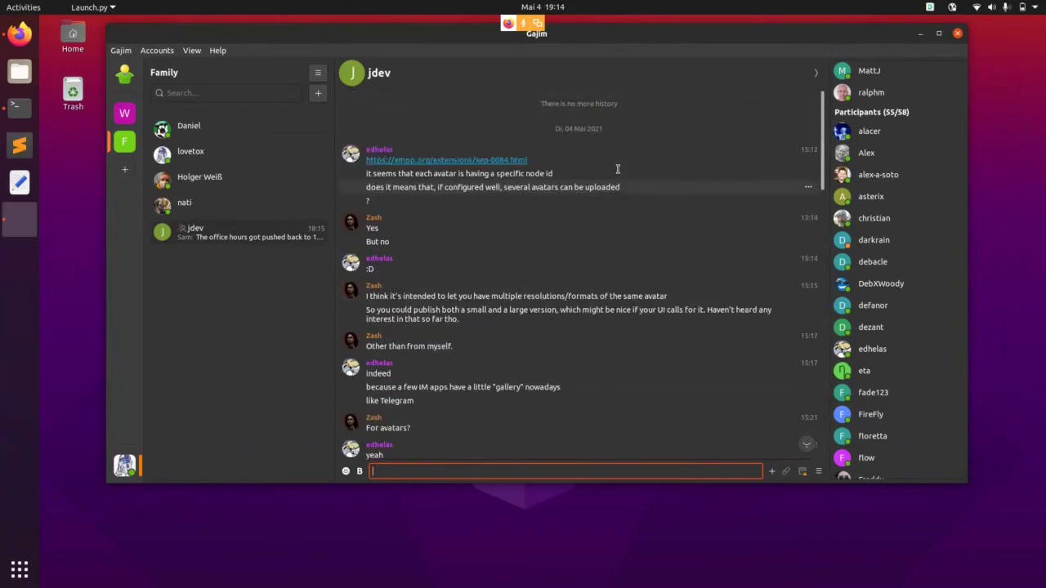
pyautogui.scroll(-12, 618, 169)
pyautogui.scroll(10, 618, 169)
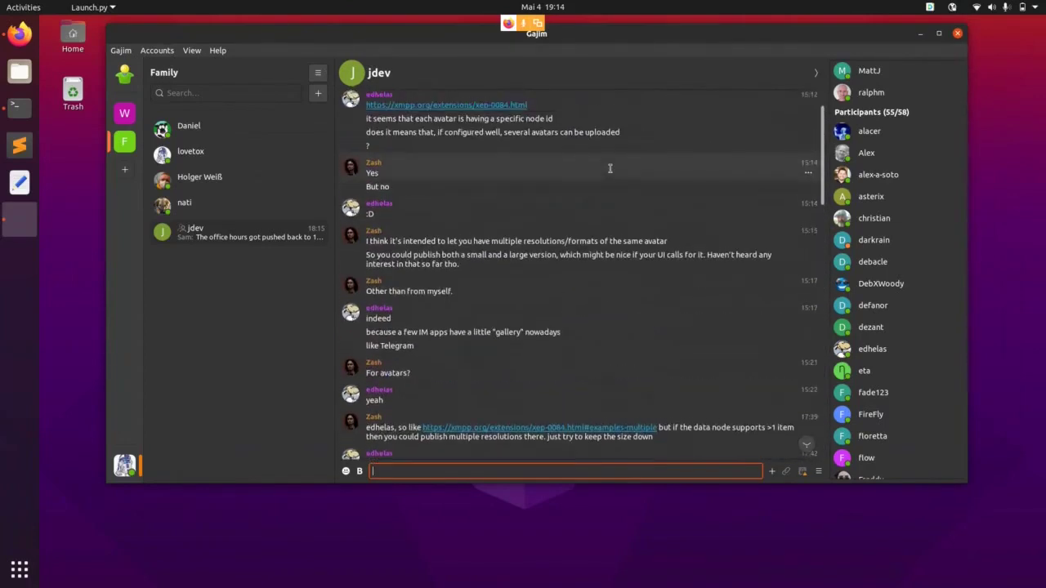
pyautogui.scroll(-10, 610, 168)
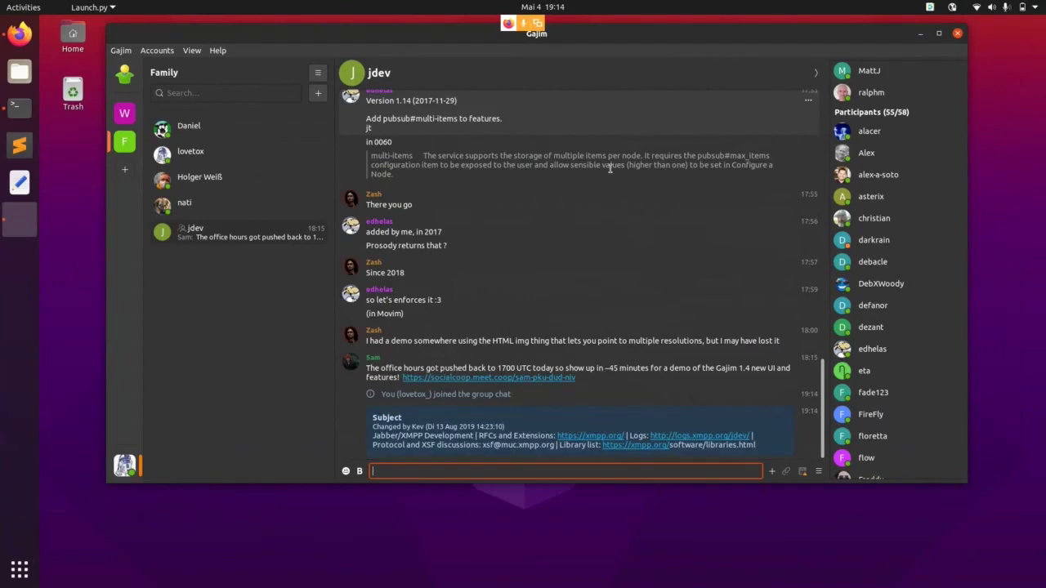
pyautogui.scroll(15, 610, 168)
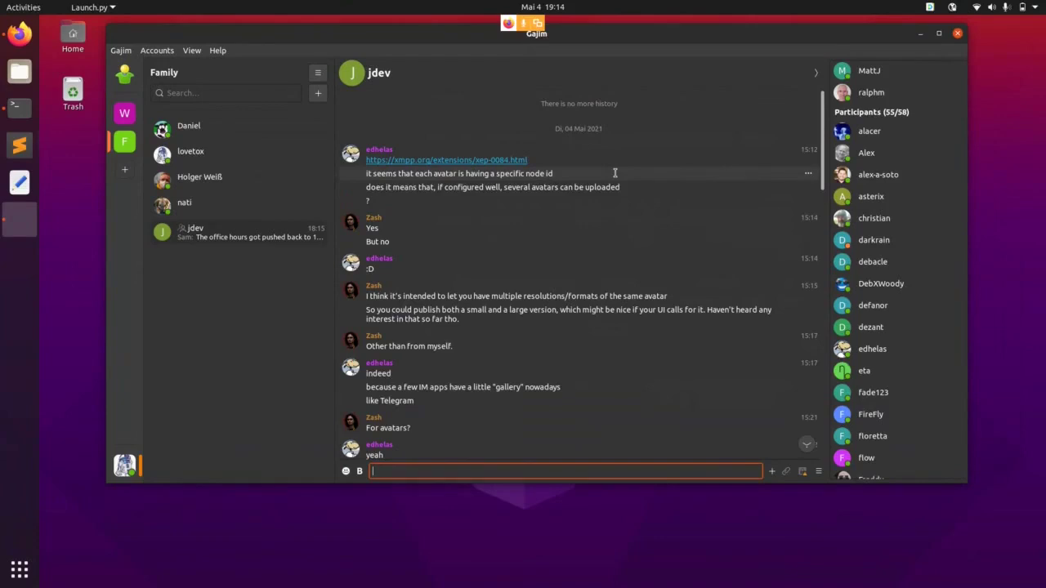
pyautogui.scroll(-15, 615, 172)
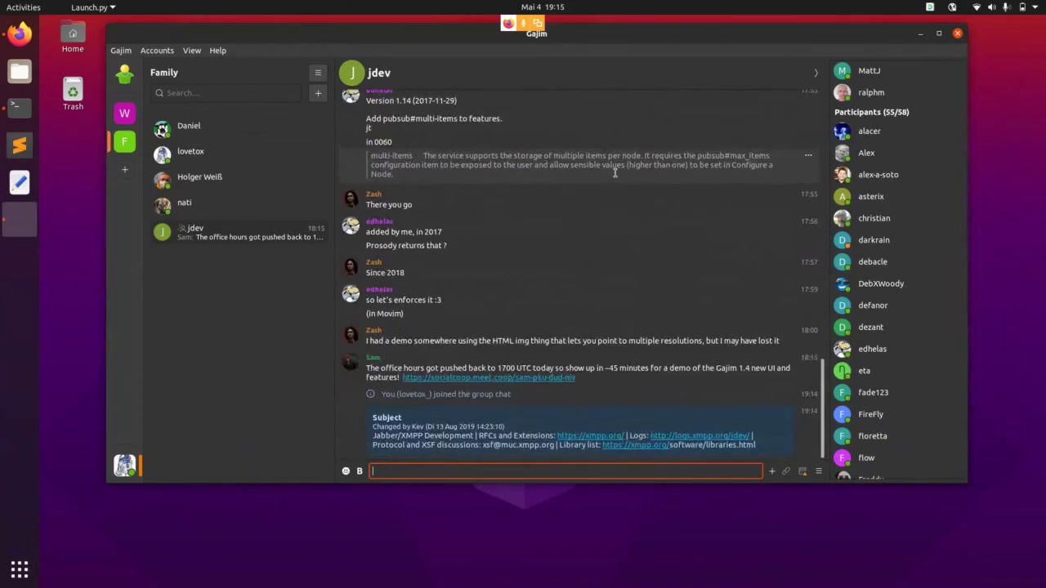
pyautogui.scroll(15, 614, 172)
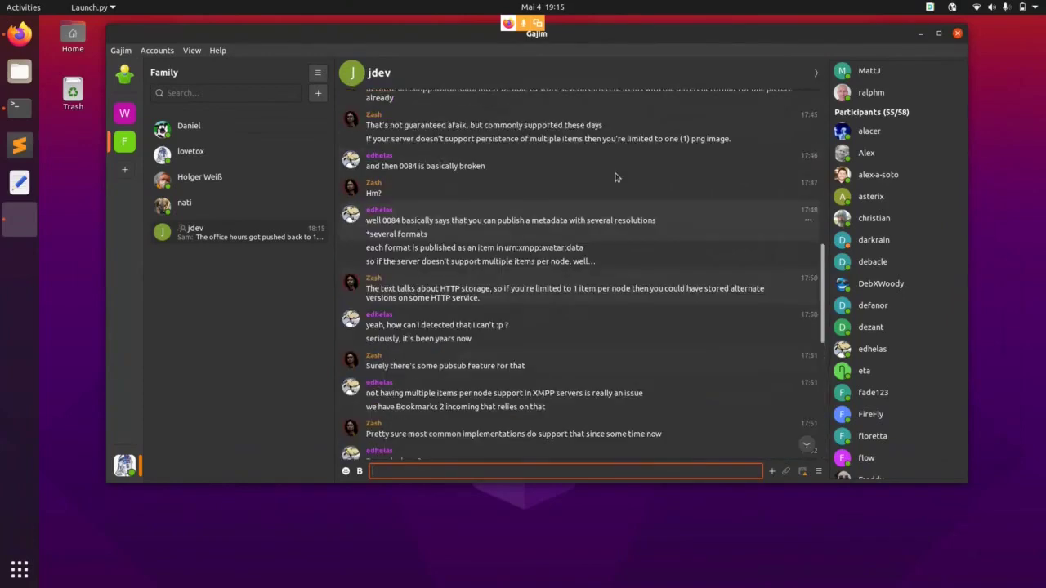
pyautogui.scroll(-15, 614, 173)
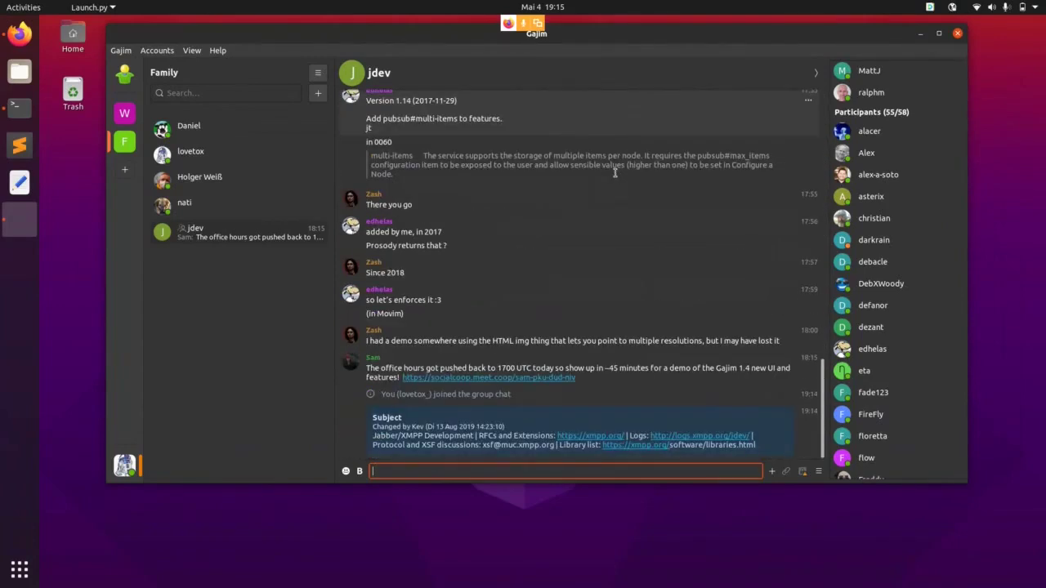
# Pin the first three contact chats of the Family workspace, beginning with the third one.
pyautogui.click(243, 212)
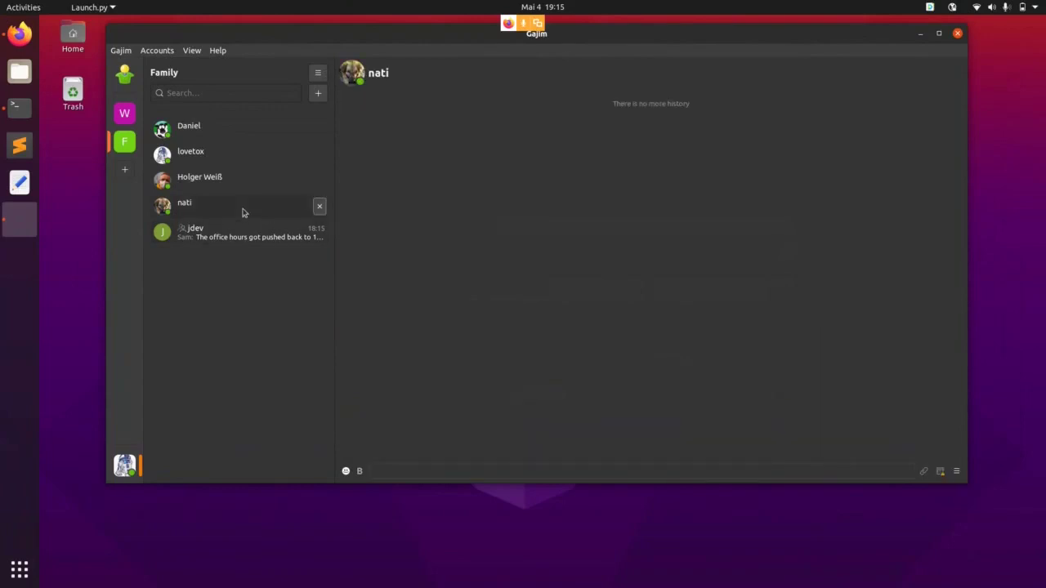
pyautogui.click(252, 183)
pyautogui.rightClick(253, 186)
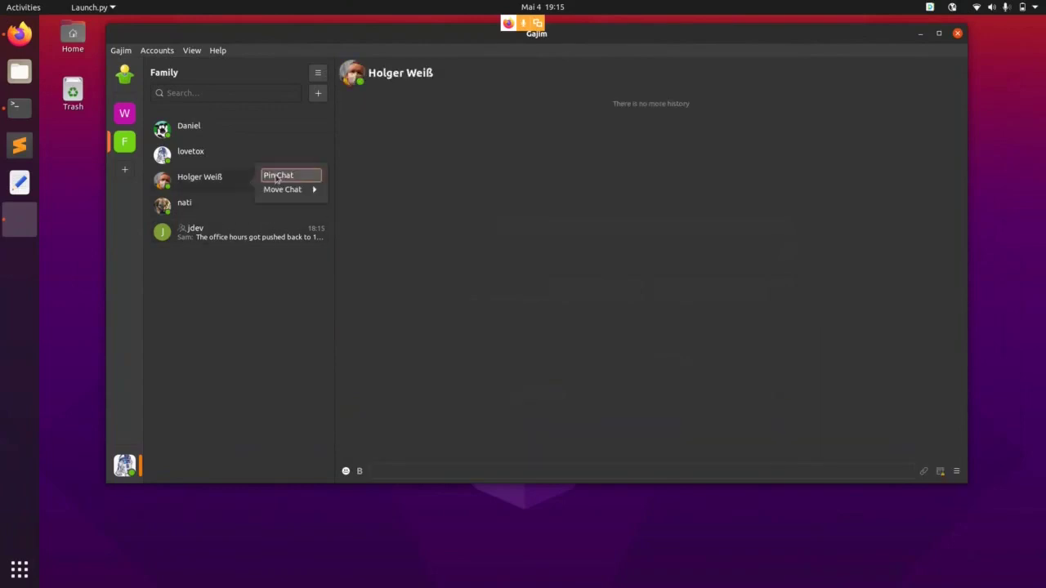
pyautogui.click(276, 175)
pyautogui.click(223, 180)
pyautogui.rightClick(222, 180)
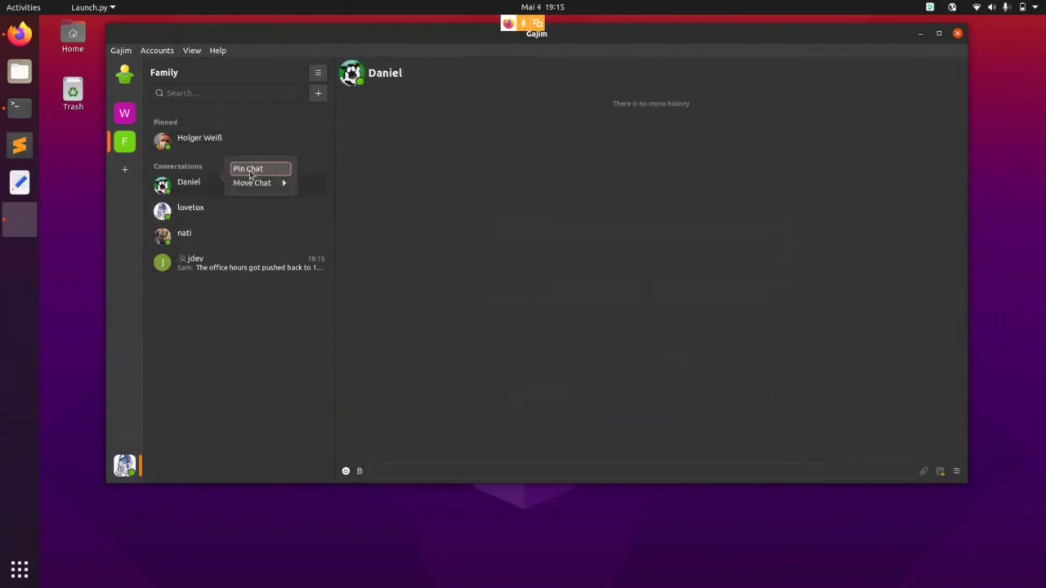
pyautogui.click(250, 169)
pyautogui.click(216, 209)
pyautogui.rightClick(216, 210)
pyautogui.click(237, 200)
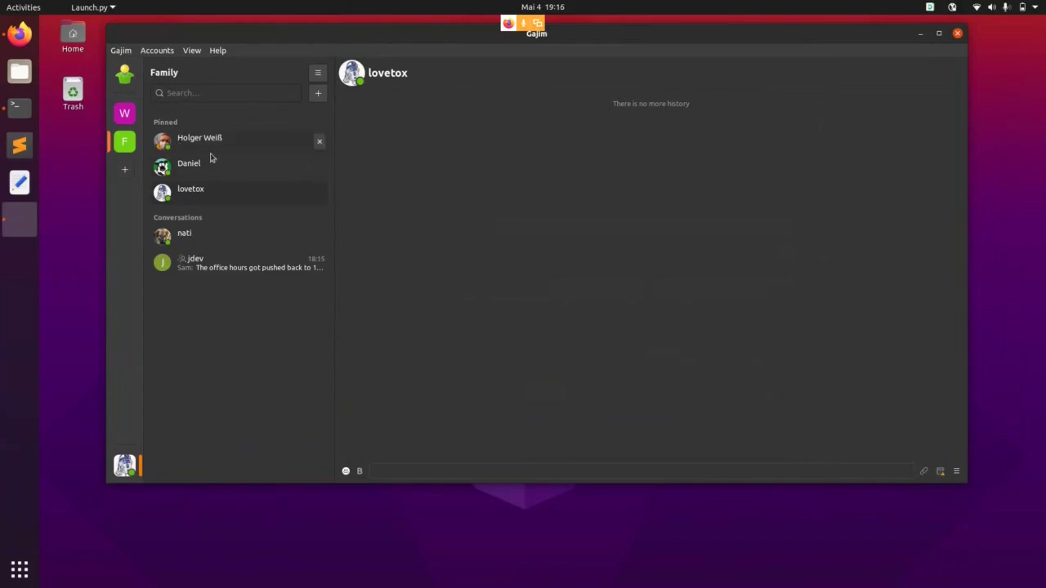
# Move the remaining unpinned contact chat from the Family workspace to Workspace.
pyautogui.click(201, 169)
pyautogui.click(184, 235)
pyautogui.rightClick(184, 236)
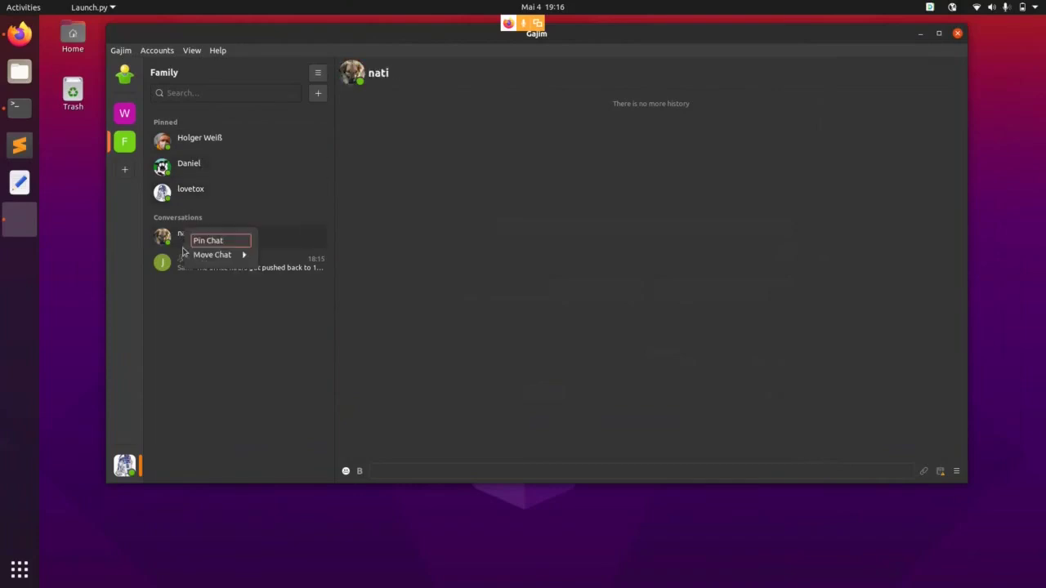
pyautogui.click(214, 255)
pyautogui.click(215, 256)
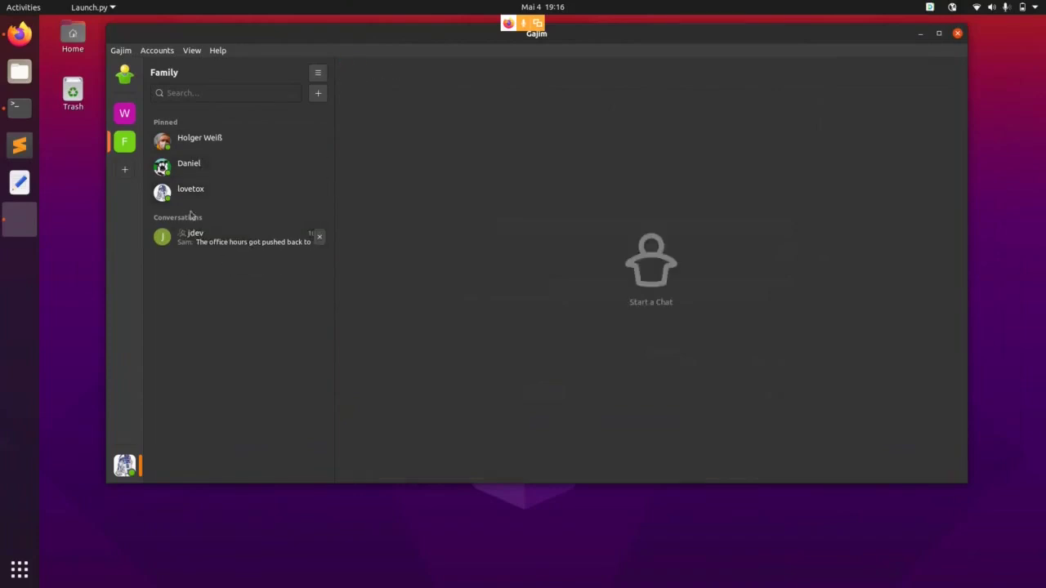
# Move the Prosŏdy IM Chatroom from Workspace to the Family workspace and return to Family.
pyautogui.click(190, 152)
pyautogui.rightClick(233, 154)
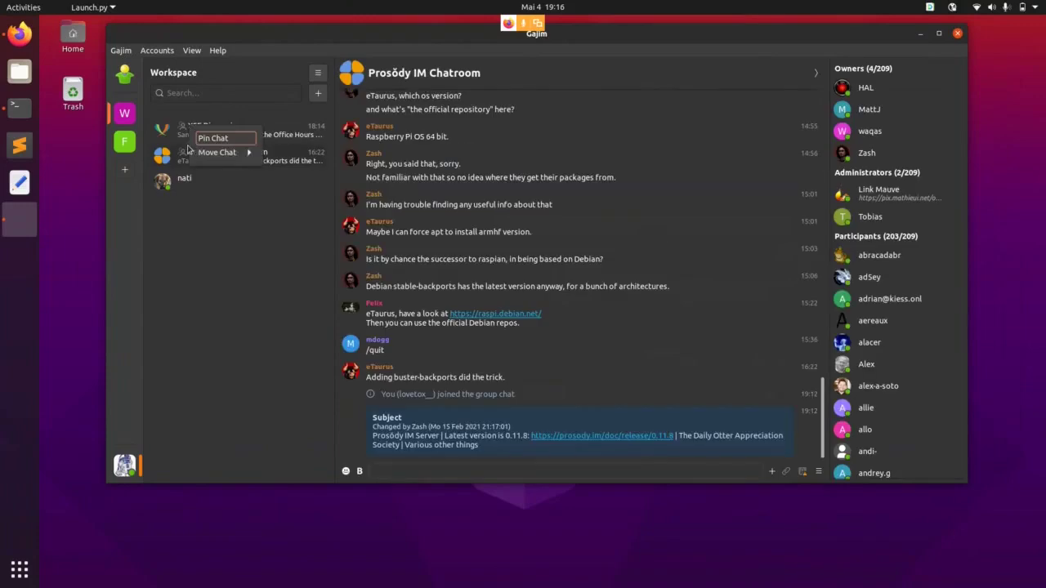
pyautogui.click(235, 155)
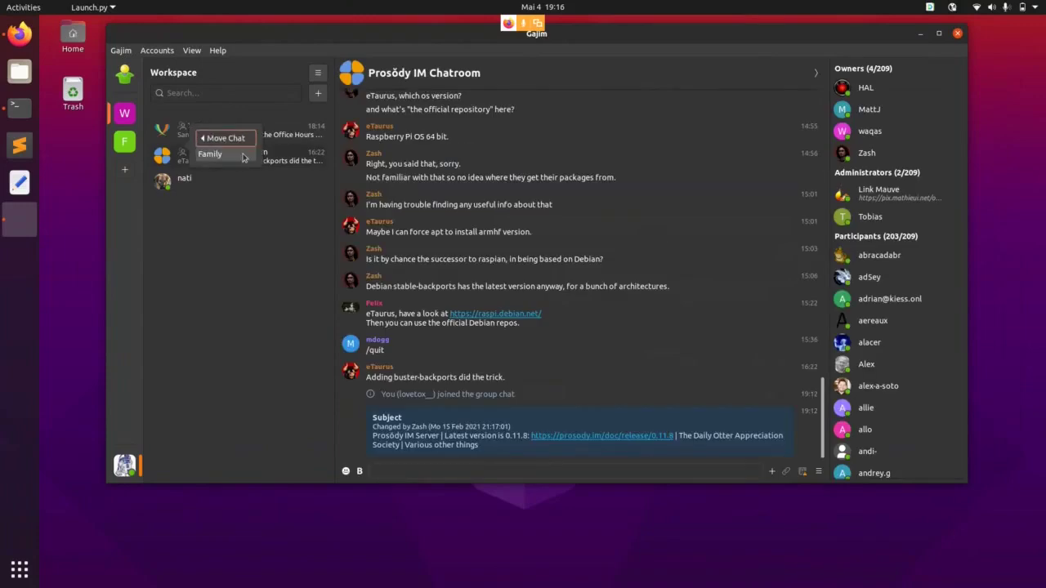
pyautogui.click(216, 153)
pyautogui.click(124, 143)
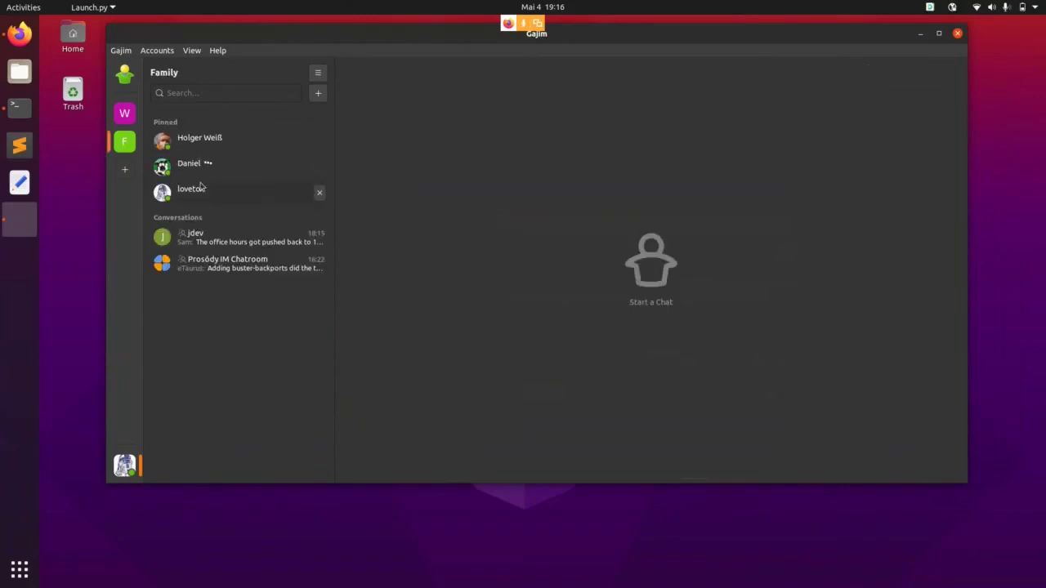
# Try the Use Image option in the Family workspace's settings and close them without saving.
pyautogui.click(319, 75)
pyautogui.click(318, 103)
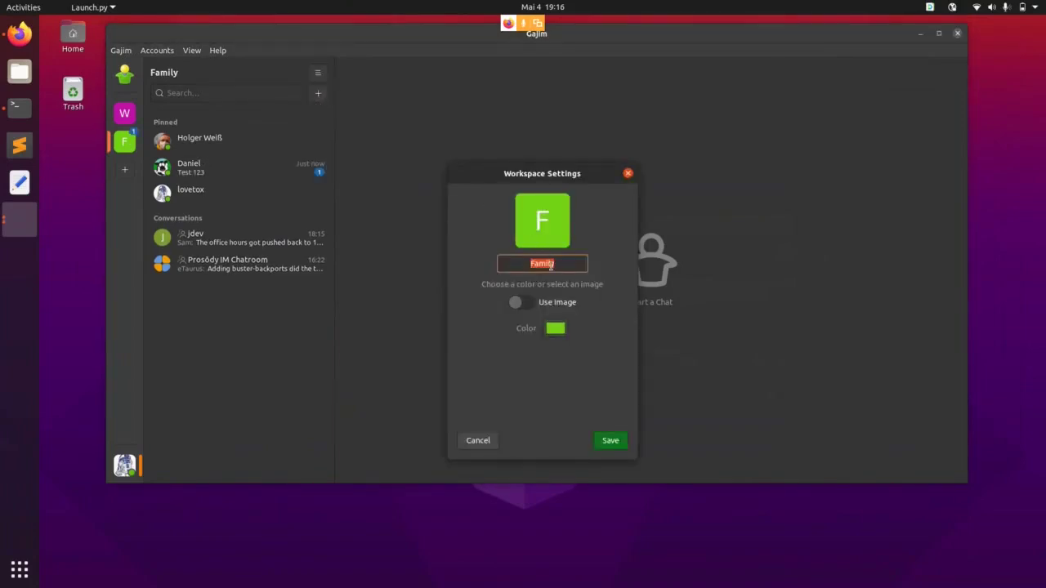
pyautogui.click(522, 307)
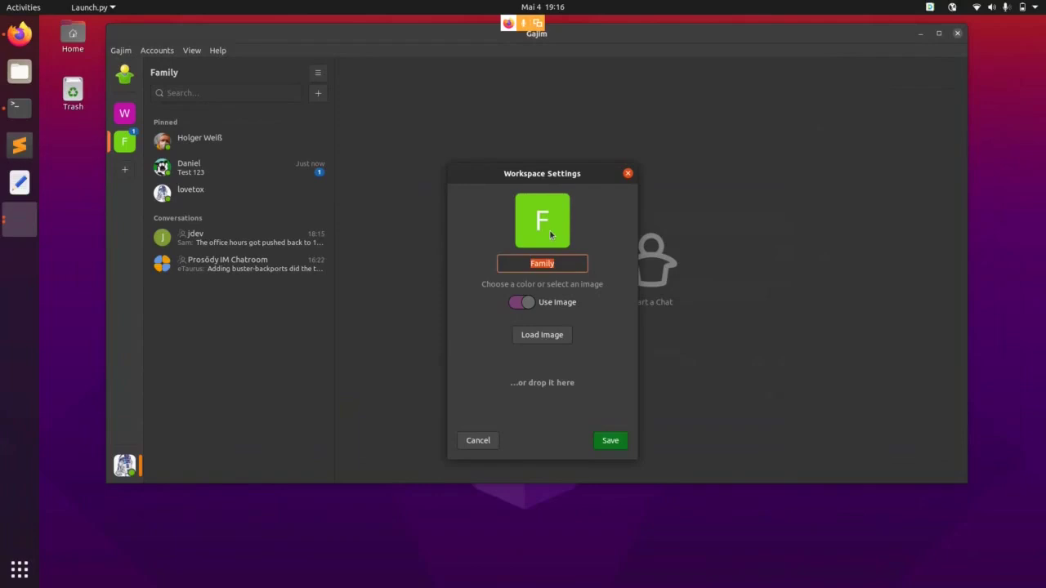
pyautogui.click(628, 173)
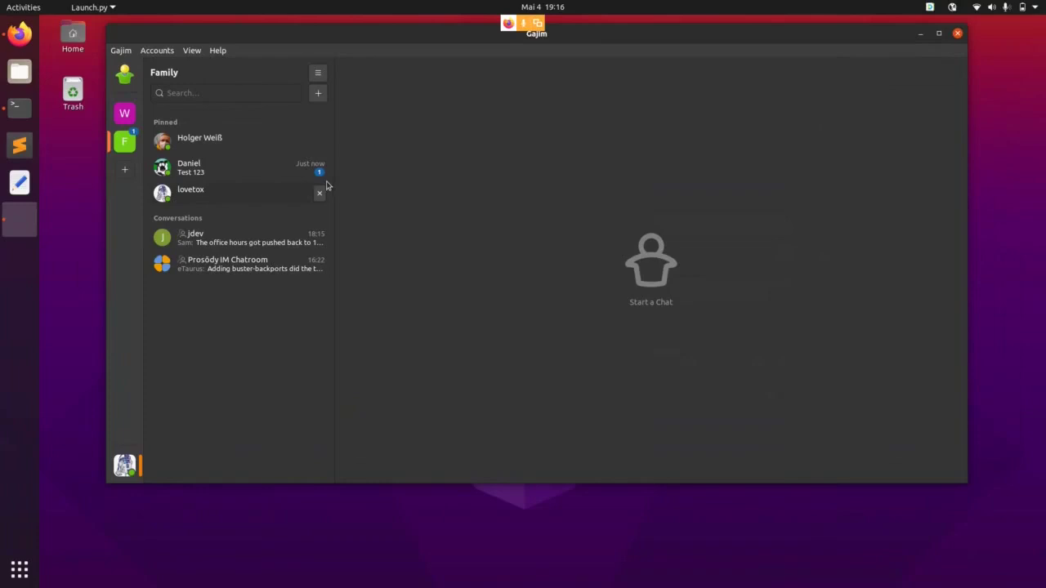
# Look at Workspace, return to the Family workspace, search its chats for "jd" and clear the search.
pyautogui.click(122, 116)
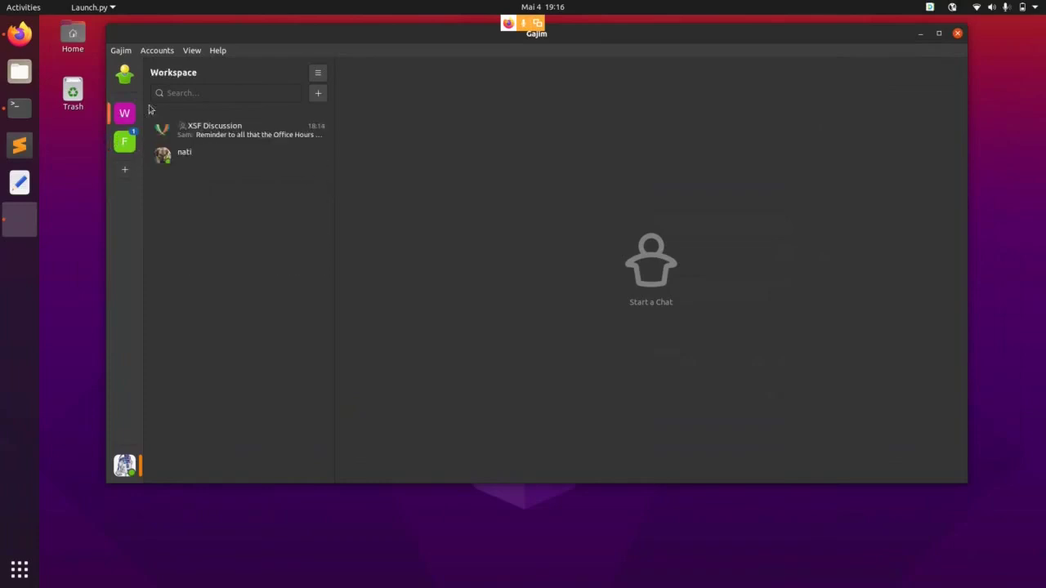
pyautogui.click(126, 141)
pyautogui.click(205, 93)
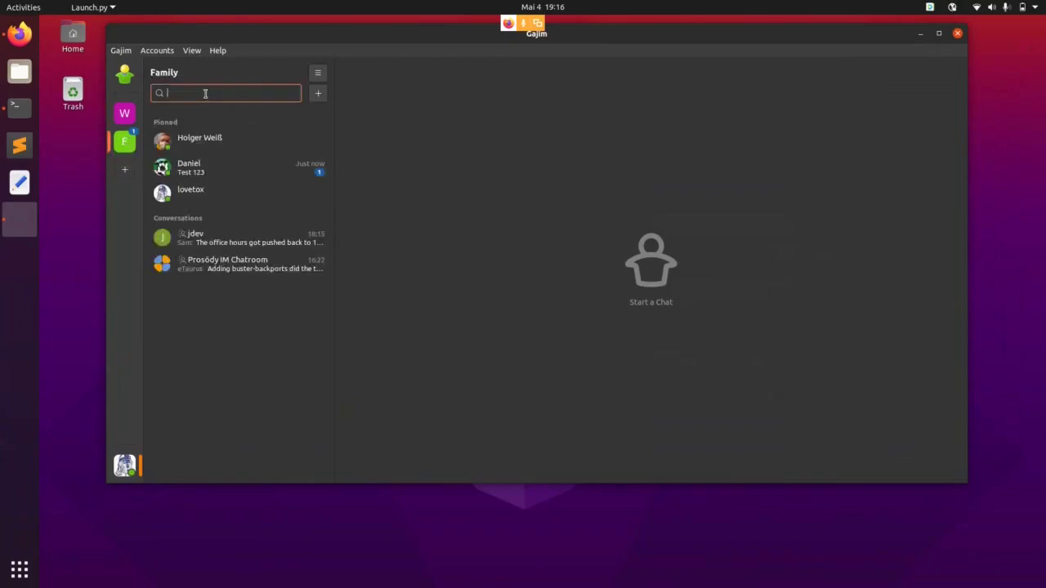
pyautogui.write('jd')
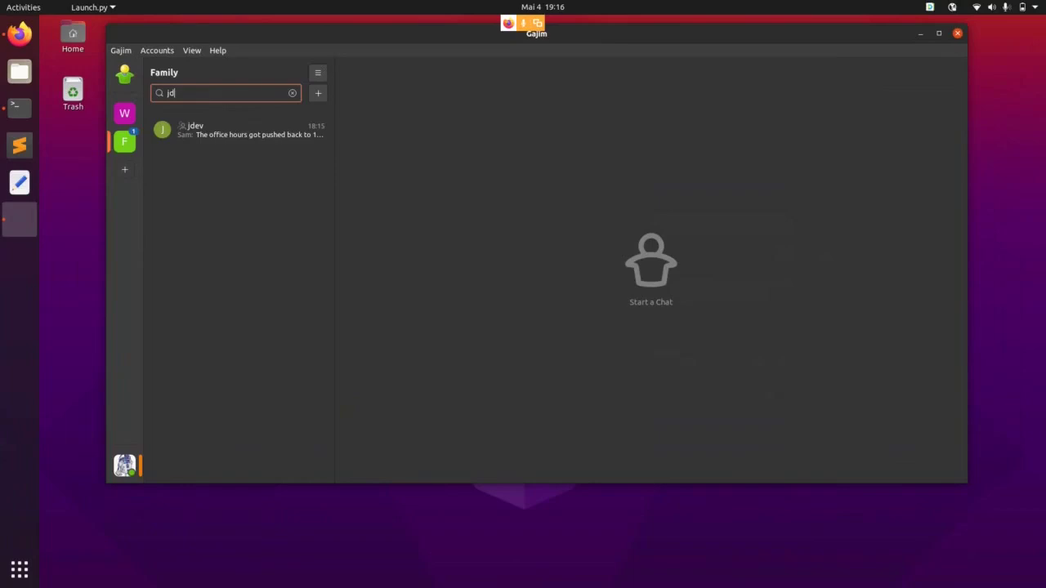
pyautogui.press('BackSpace')
pyautogui.press('BackSpace')
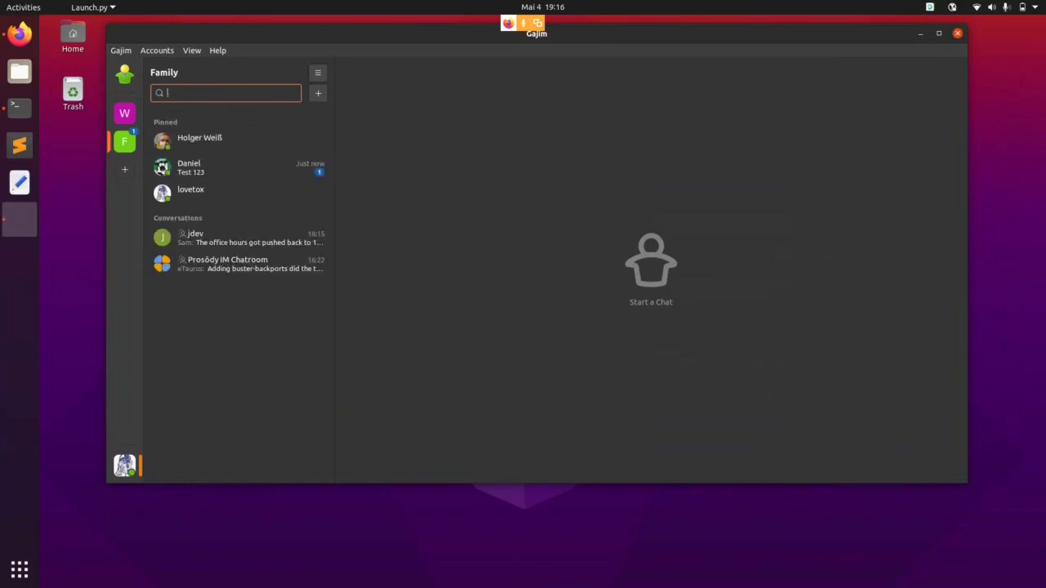
# Examine the Contacts and Friends groups on the account page and open the chat of the second contact.
pyautogui.click(318, 74)
pyautogui.click(320, 77)
pyautogui.moveTo(321, 152)
pyautogui.click(124, 465)
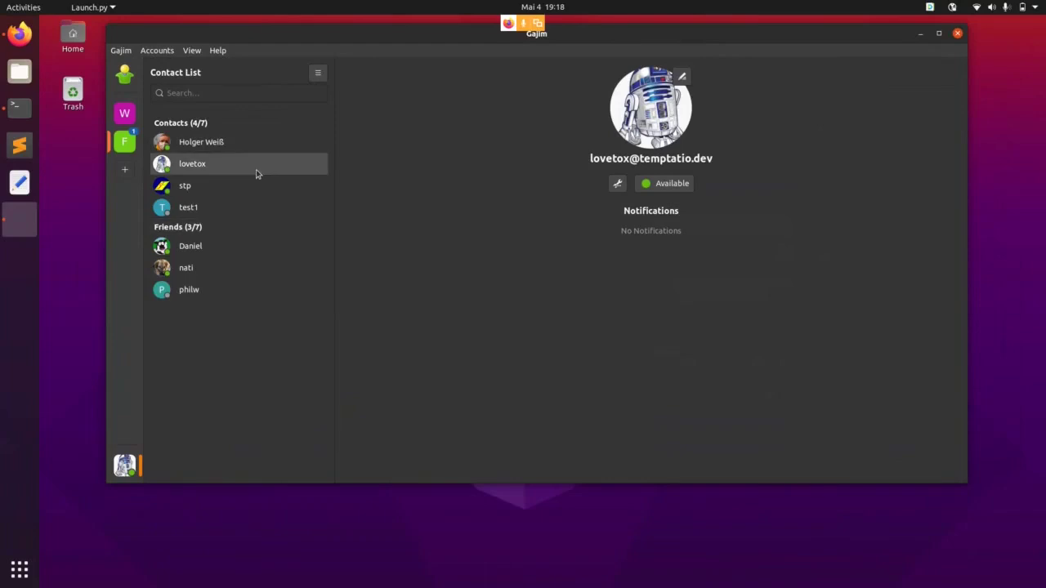
pyautogui.moveTo(256, 173)
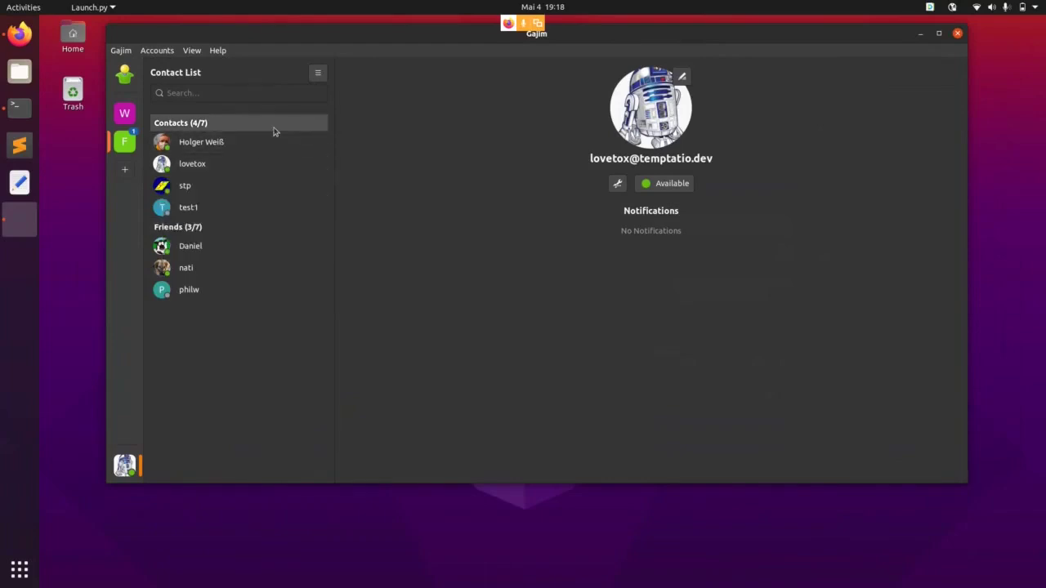
pyautogui.moveTo(229, 163)
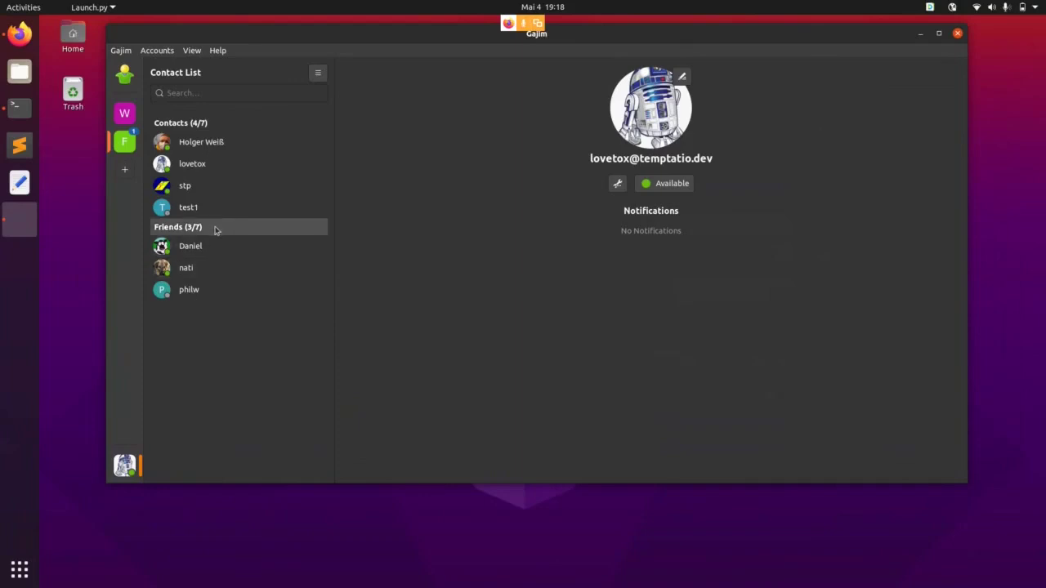
pyautogui.moveTo(223, 210)
pyautogui.click(220, 328)
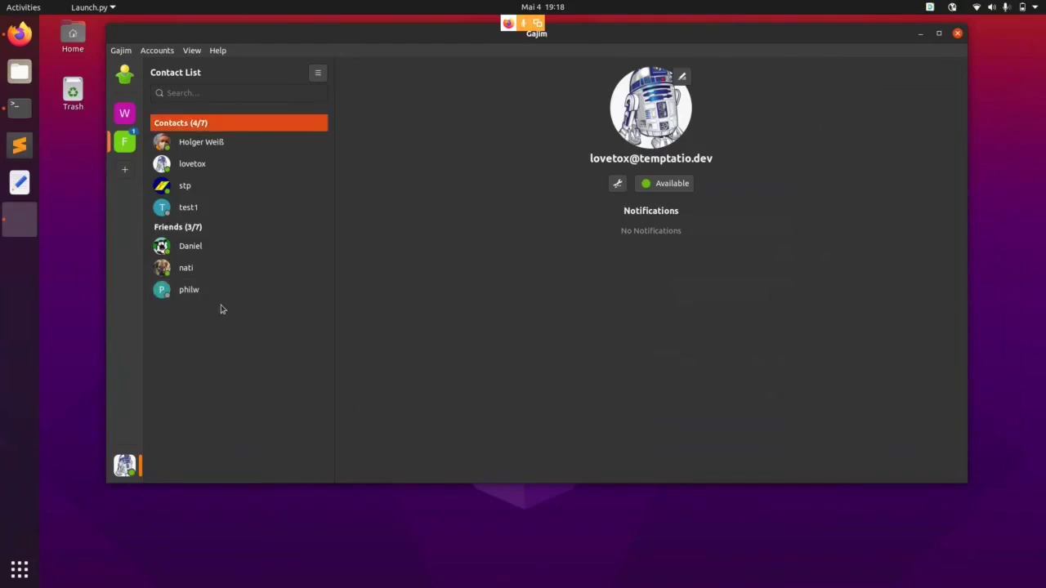
pyautogui.click(255, 170)
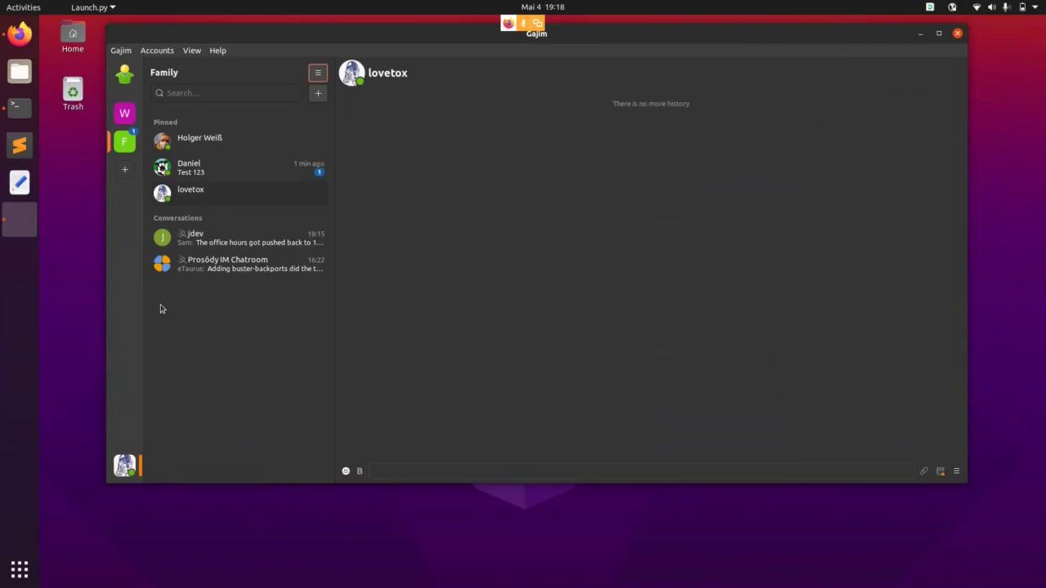
# Shrink the chat window from its upper-left corner and reopen the account page.
pyautogui.moveTo(112, 34); pyautogui.dragTo(227, 51)
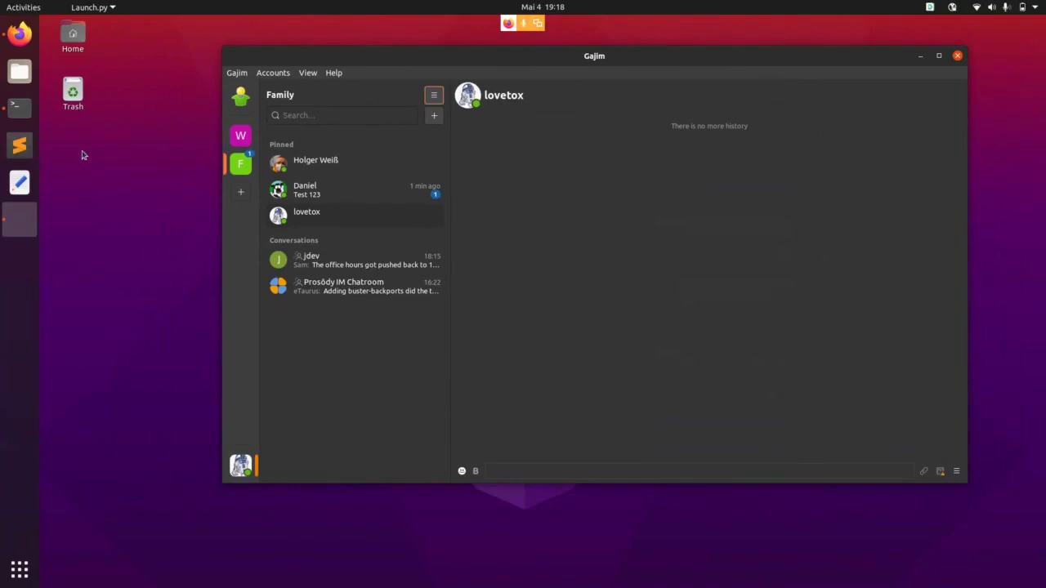
pyautogui.click(243, 477)
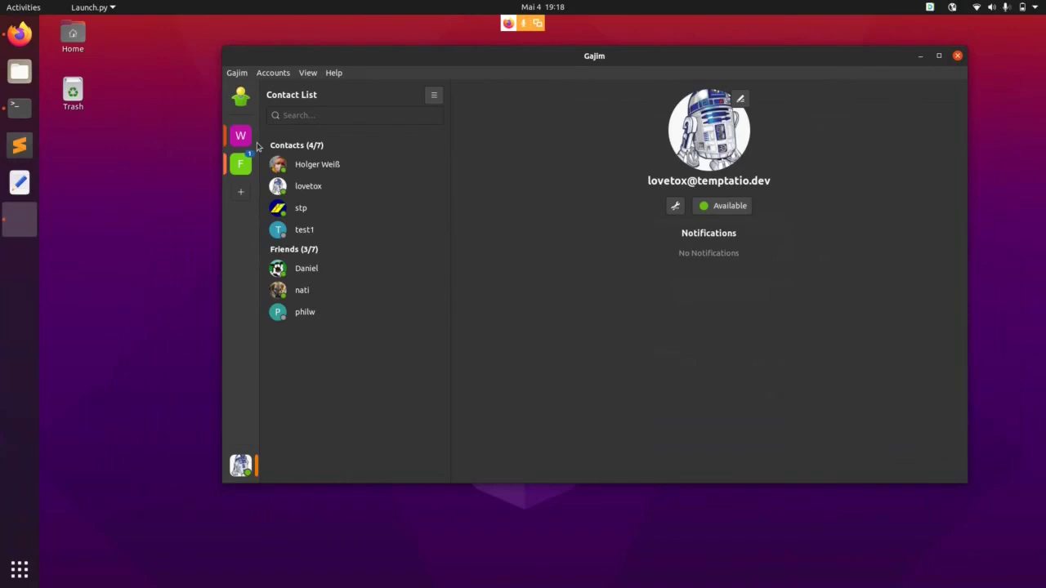
# Create workspaces named My Workspace, 1 and 2, and rearrange the workspaces in the order M, F, W, 2, 1.
pyautogui.click(240, 191)
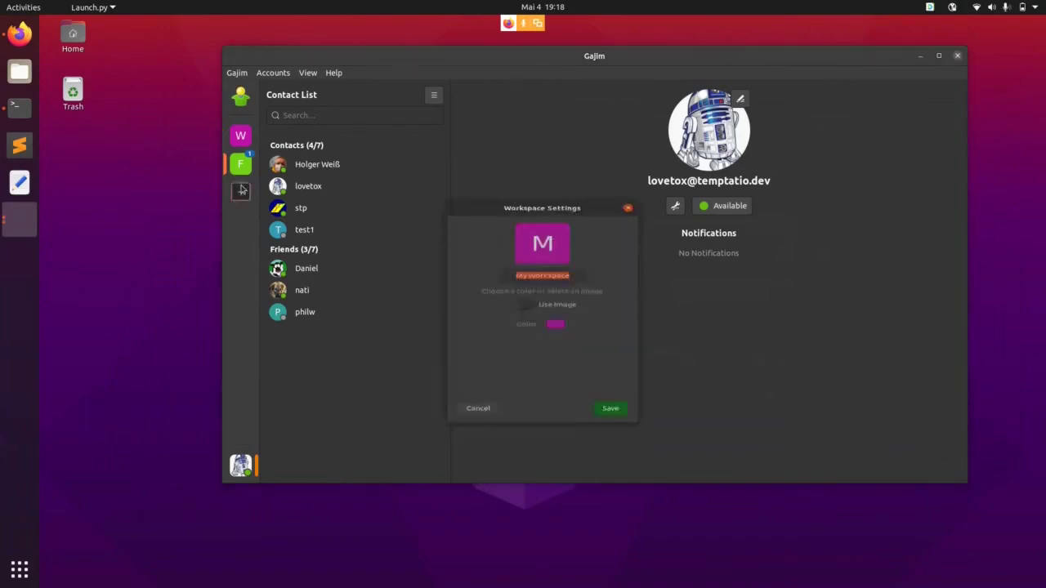
pyautogui.press('Return')
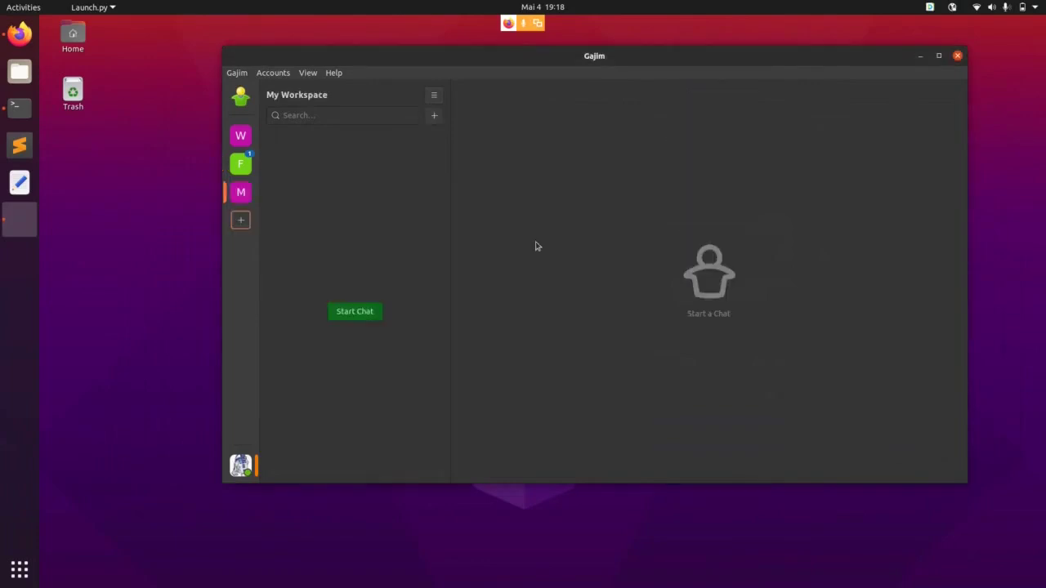
pyautogui.click(241, 221)
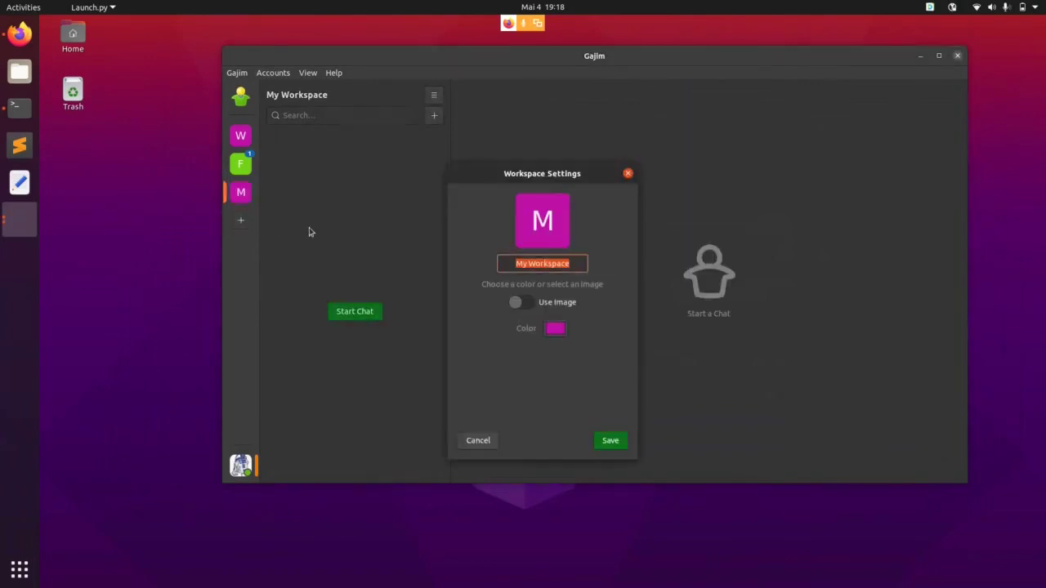
pyautogui.write('1')
pyautogui.press('Return')
pyautogui.click(239, 249)
pyautogui.write('2')
pyautogui.press('Return')
pyautogui.moveTo(246, 244); pyautogui.dragTo(244, 150)
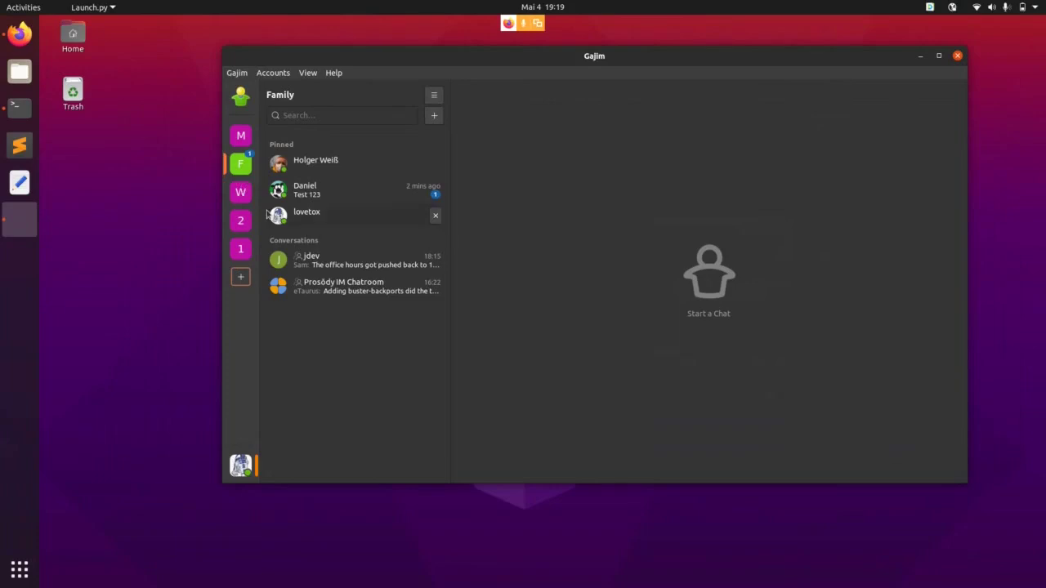
# Search for "test", join the group chat test1212 in the Family workspace and maximize the window.
pyautogui.hotkey('ctrl', 'n')
pyautogui.write('test')
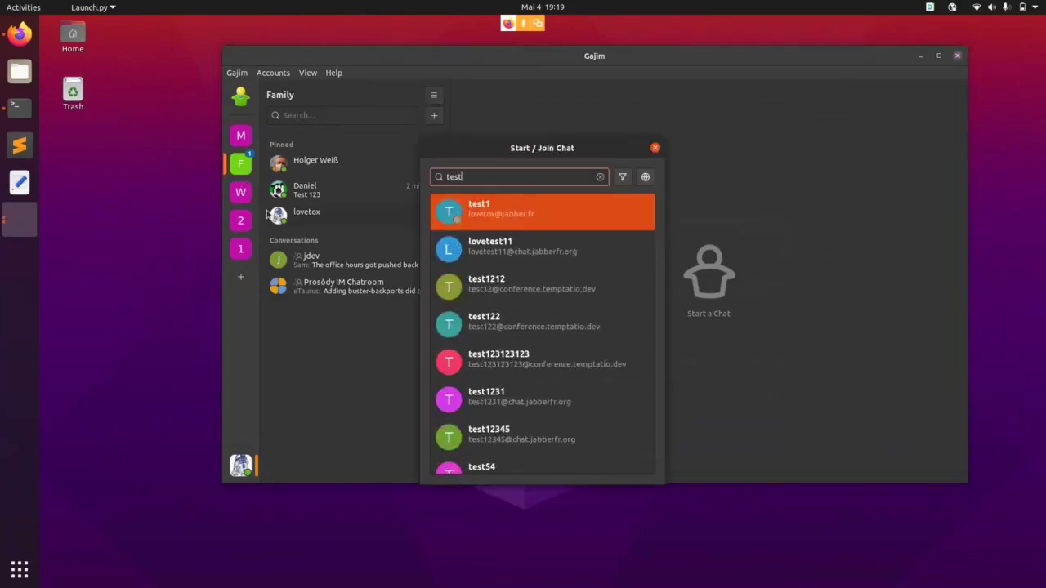
pyautogui.press('Down')
pyautogui.press('Down')
pyautogui.press('Return')
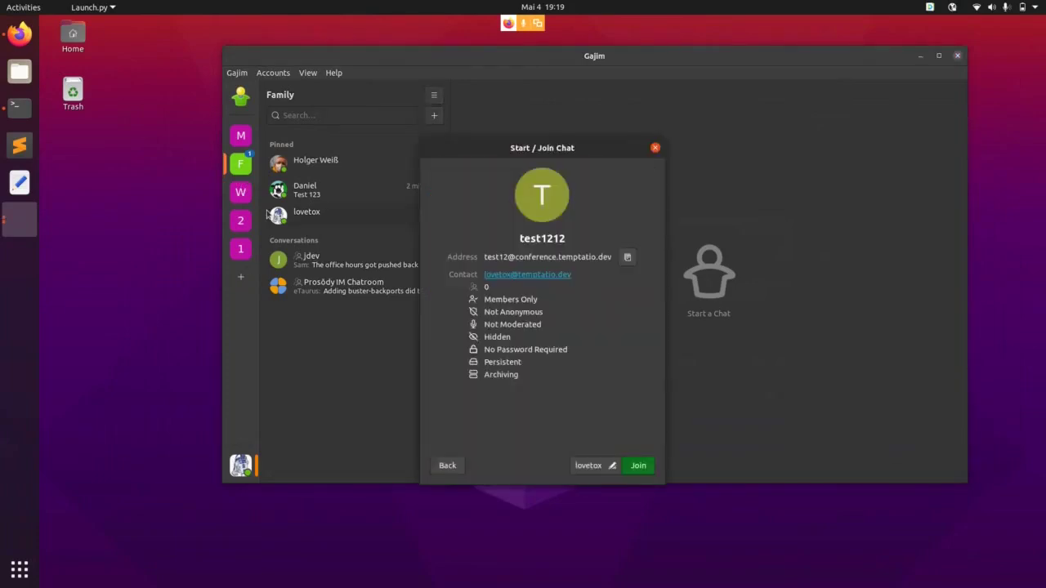
pyautogui.press('Return')
pyautogui.moveTo(392, 58); pyautogui.dragTo(287, 52)
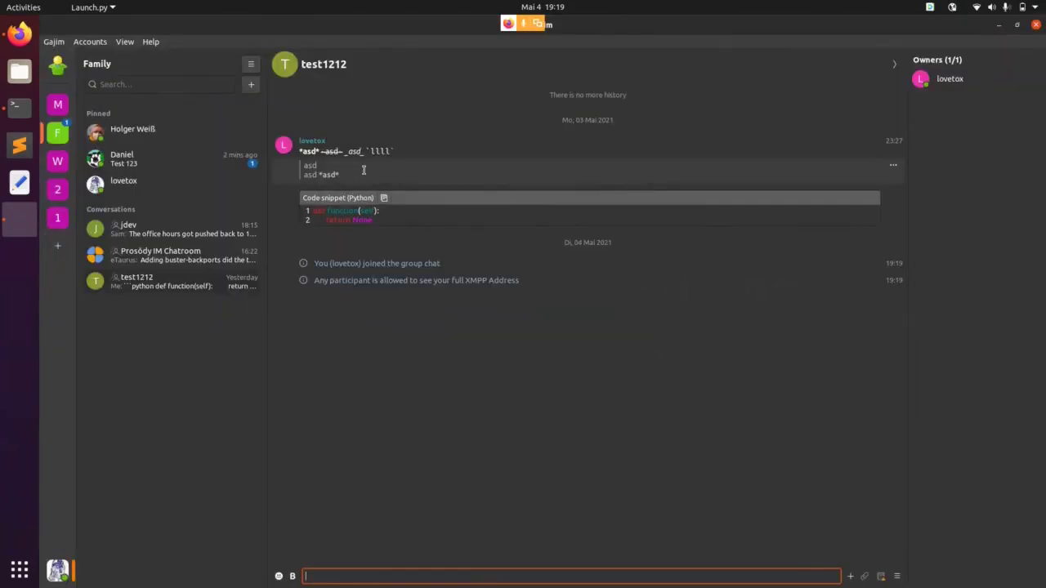
# Send the message "~asd~ *ads*" with strikethrough and bold styling in the test1212 group chat.
pyautogui.write('`')
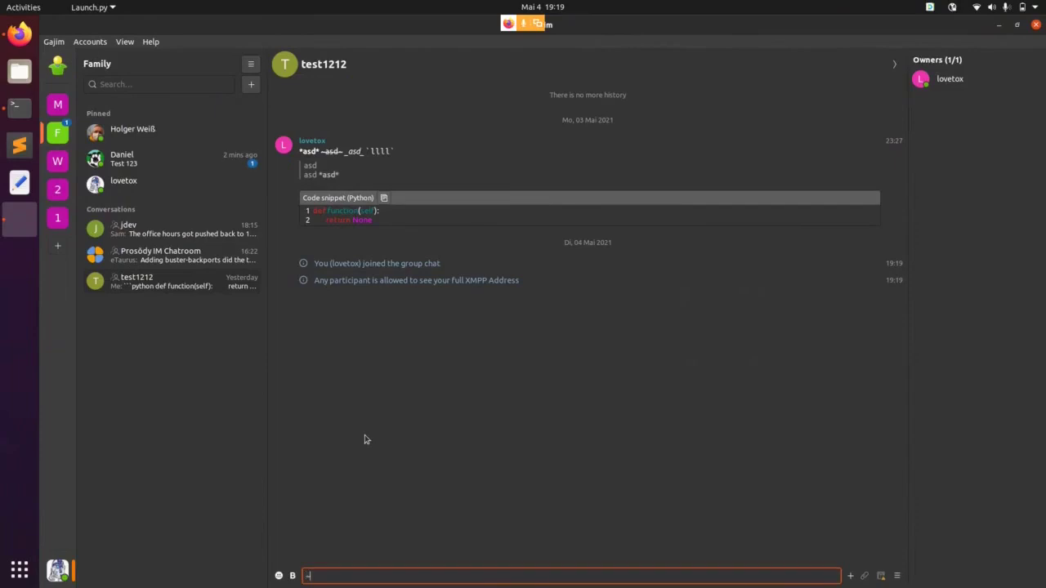
pyautogui.write('asd~ *ads*')
pyautogui.press('Return')
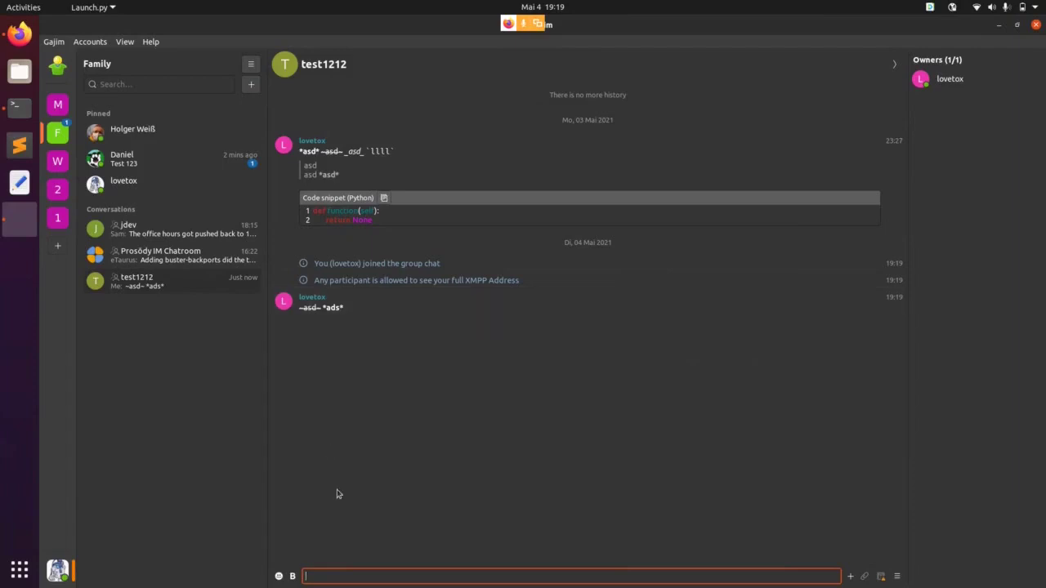
# Send a two-line message with "asd" followed by the quoted line "> asd".
pyautogui.write('asd')
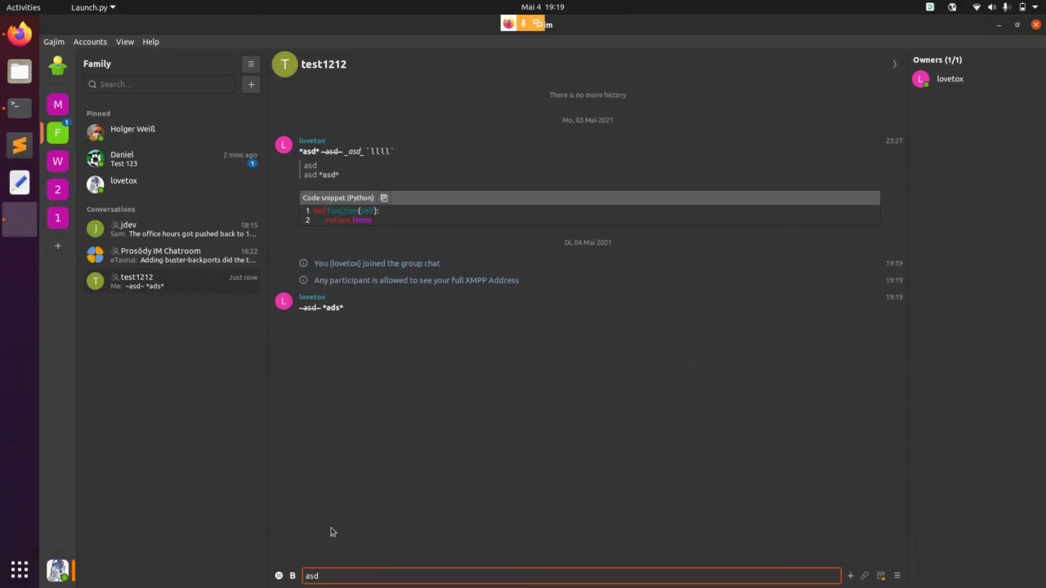
pyautogui.hotkey('shift', 'Return')
pyautogui.write('> asd')
pyautogui.press('Return')
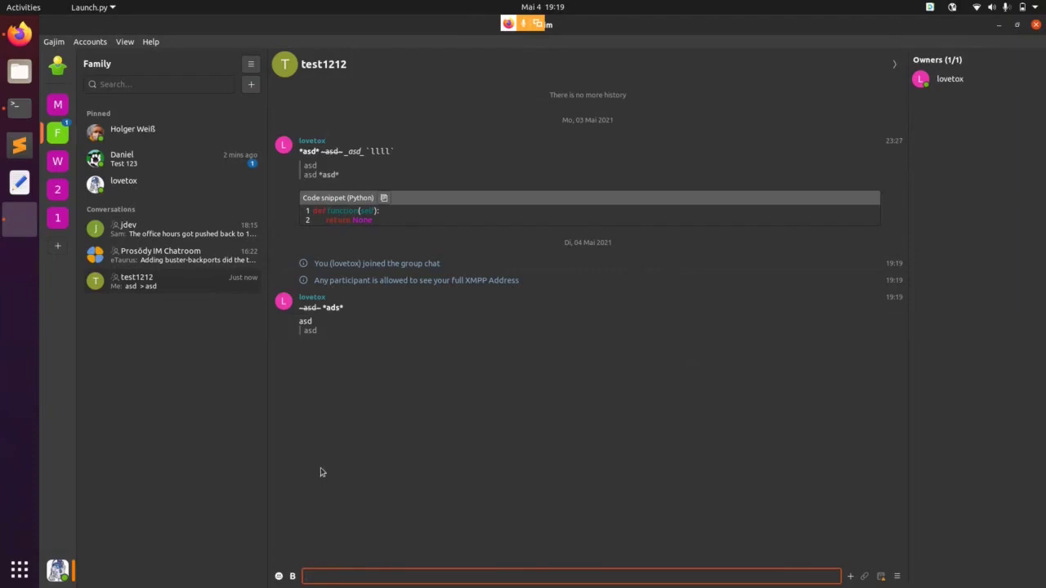
pyautogui.write('asd')
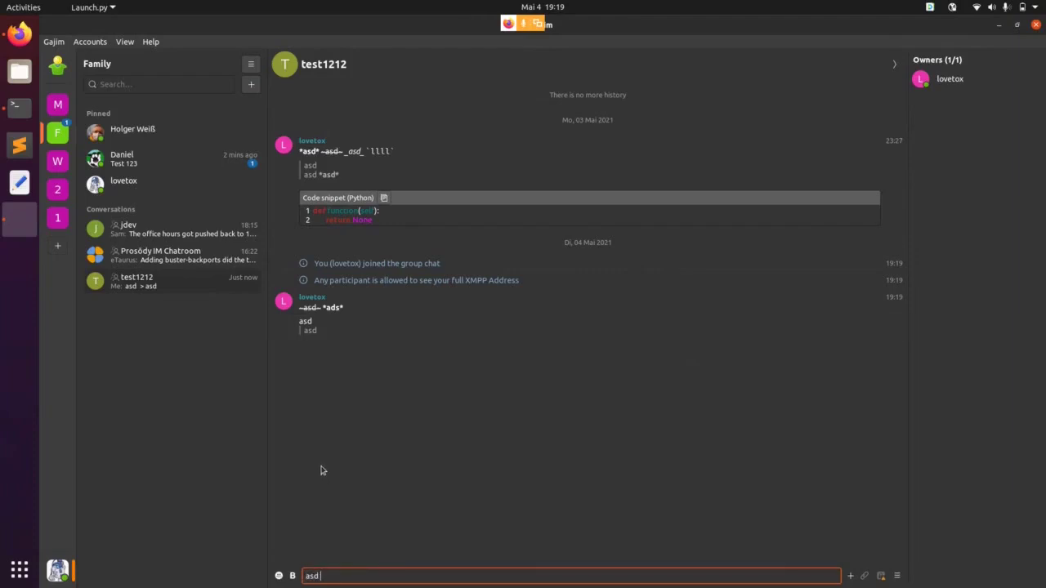
pyautogui.press('BackSpace')
pyautogui.press('BackSpace')
pyautogui.press('BackSpace')
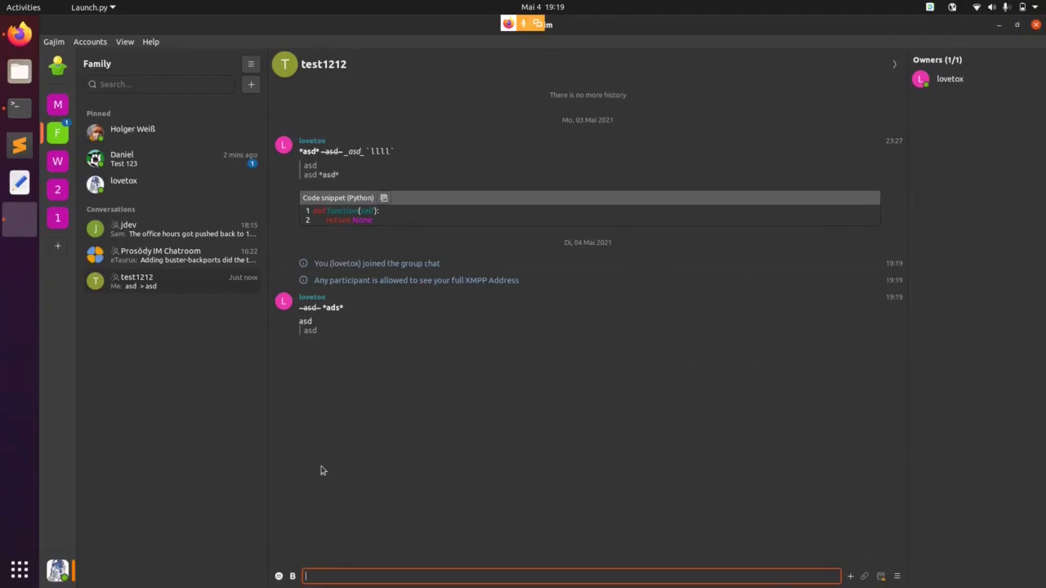
# Send a fenced Python code block containing "def function(self)" and an indented "return None" in the test1212 chat.
pyautogui.write('`')
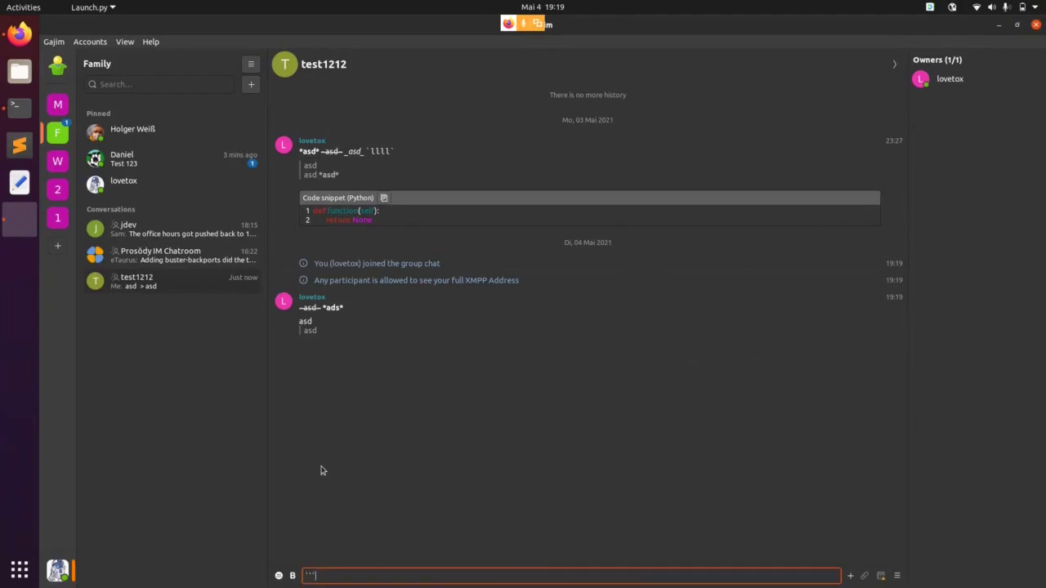
pyautogui.write('``python')
pyautogui.hotkey('shift', 'Return')
pyautogui.write('def function')
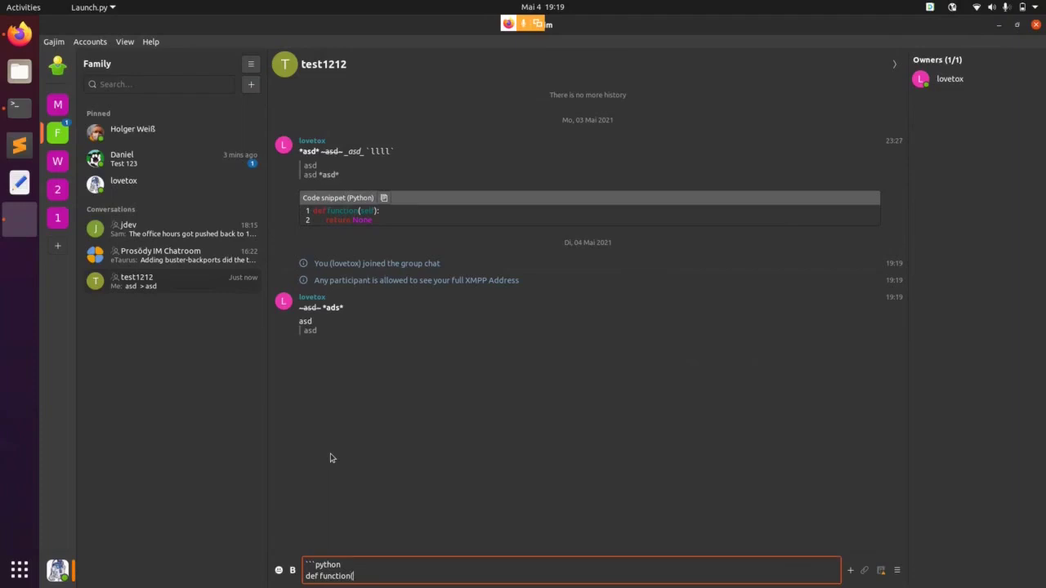
pyautogui.write('(self)')
pyautogui.hotkey('shift', 'Return')
pyautogui.write('return None')
pyautogui.hotkey('shift', 'Return')
pyautogui.write('```')
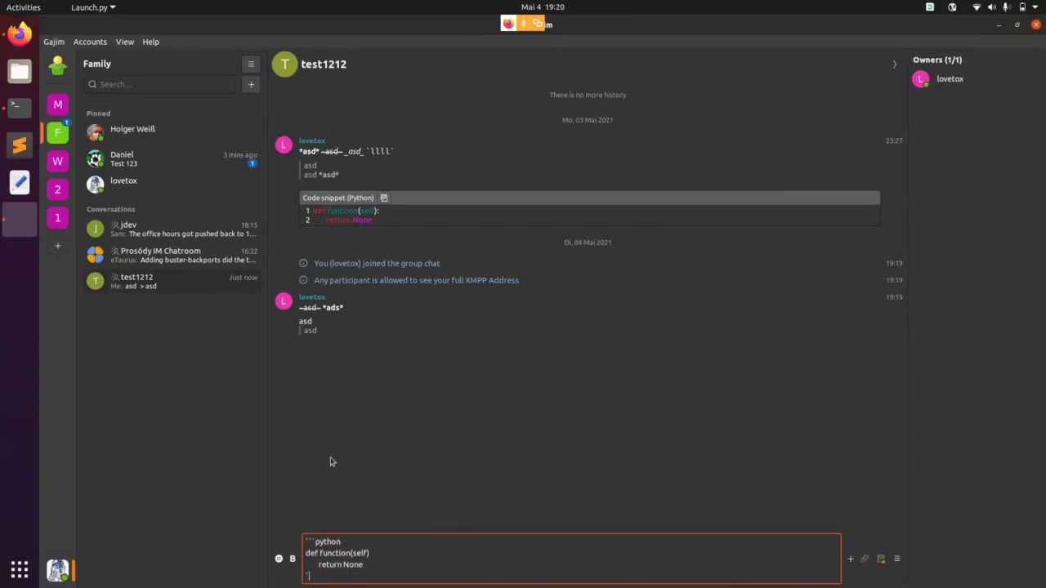
pyautogui.press('Return')
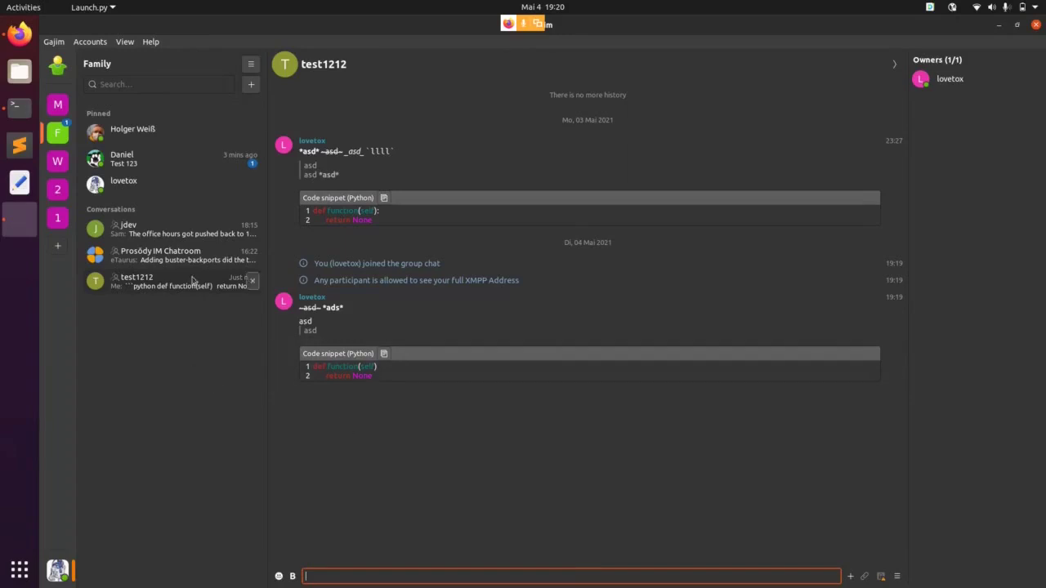
# Search the jdev group chat for "there you go", jump to the matching message and view the messages around it.
pyautogui.click(246, 231)
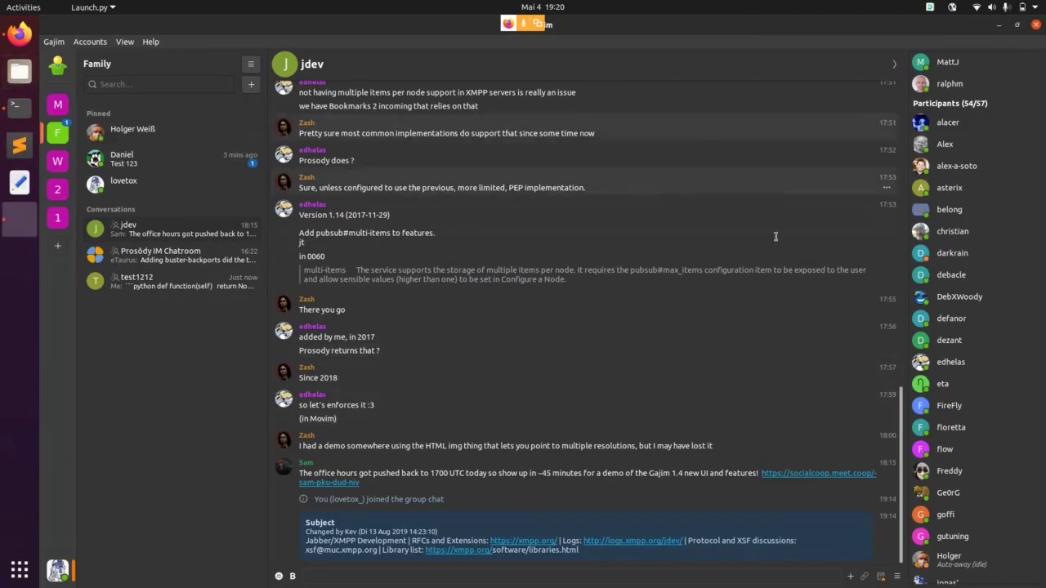
pyautogui.click(897, 576)
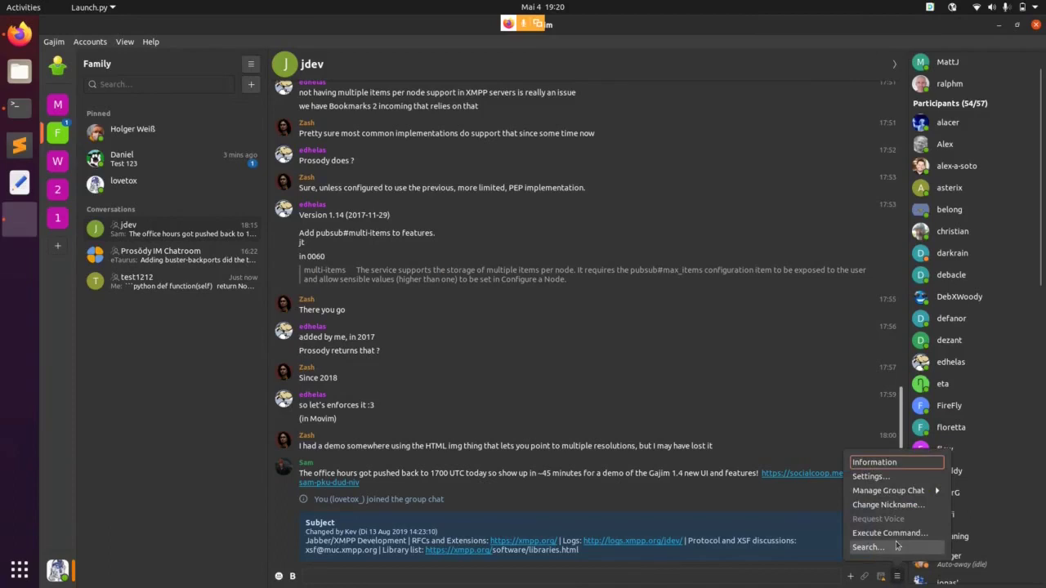
pyautogui.click(896, 546)
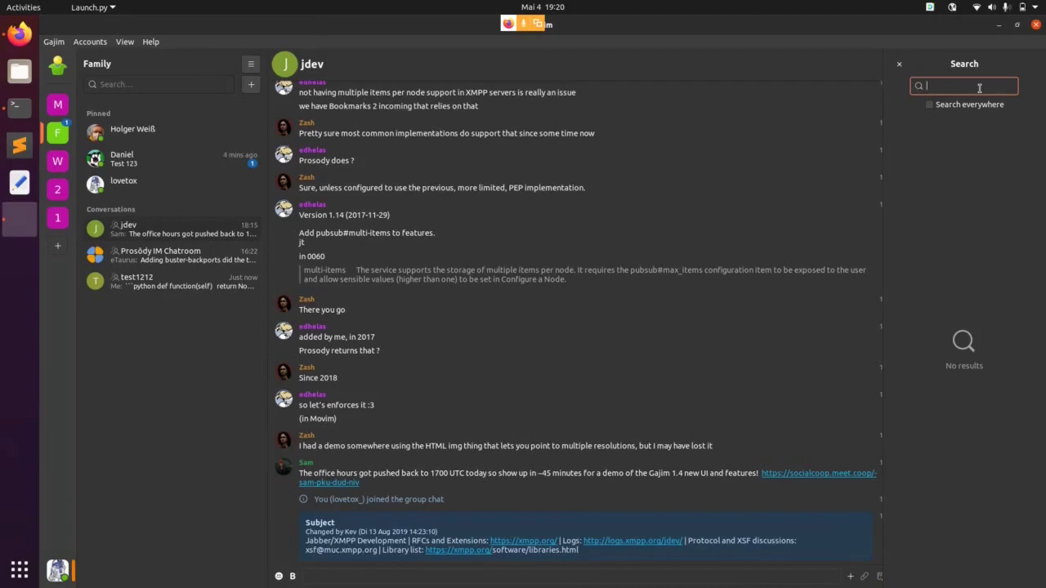
pyautogui.write('there you go')
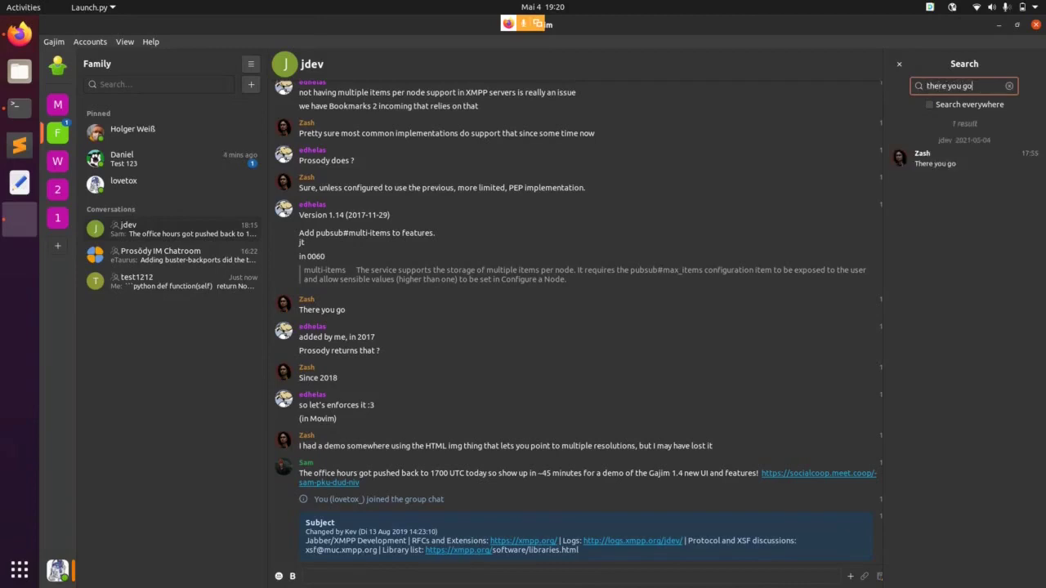
pyautogui.click(949, 161)
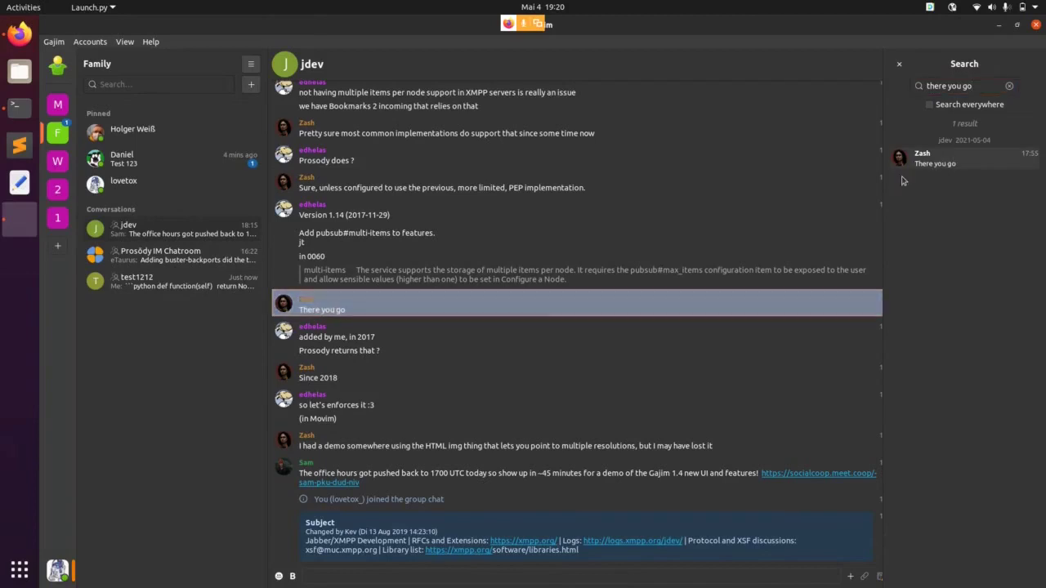
pyautogui.scroll(5, 659, 256)
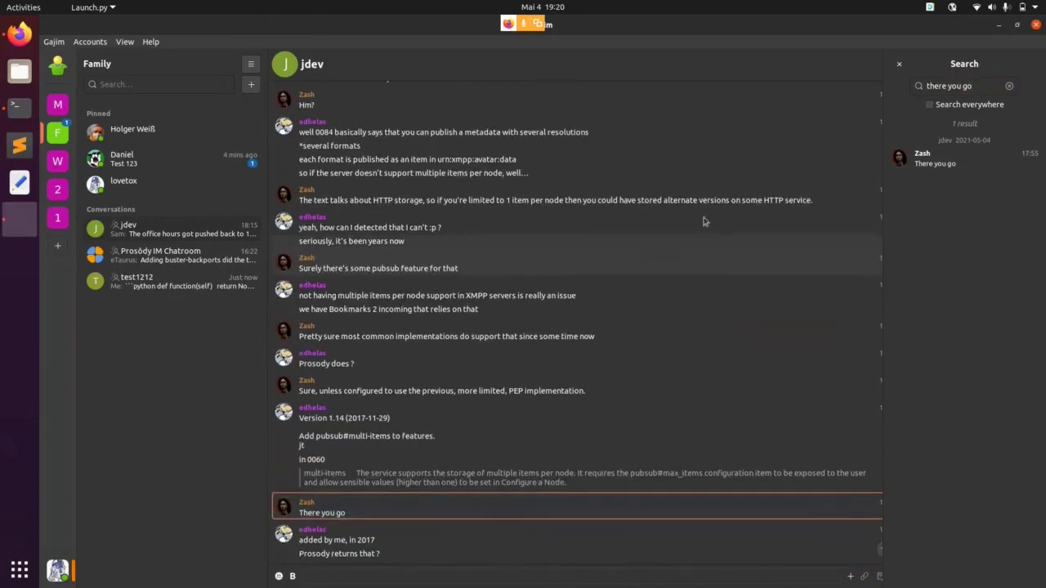
pyautogui.scroll(-5, 704, 246)
# Search the jdev chat for "Hm?", jump to the matching message and look at the messages before it.
pyautogui.click(978, 85)
pyautogui.hotkey('ctrl', 'a')
pyautogui.write('Hm?')
pyautogui.press('Return')
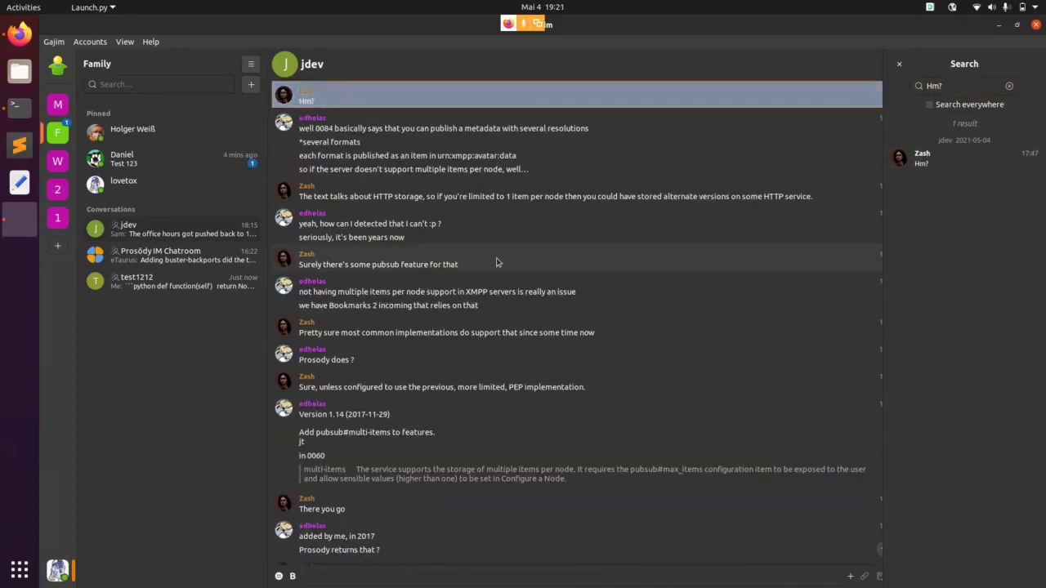
pyautogui.scroll(3, 498, 263)
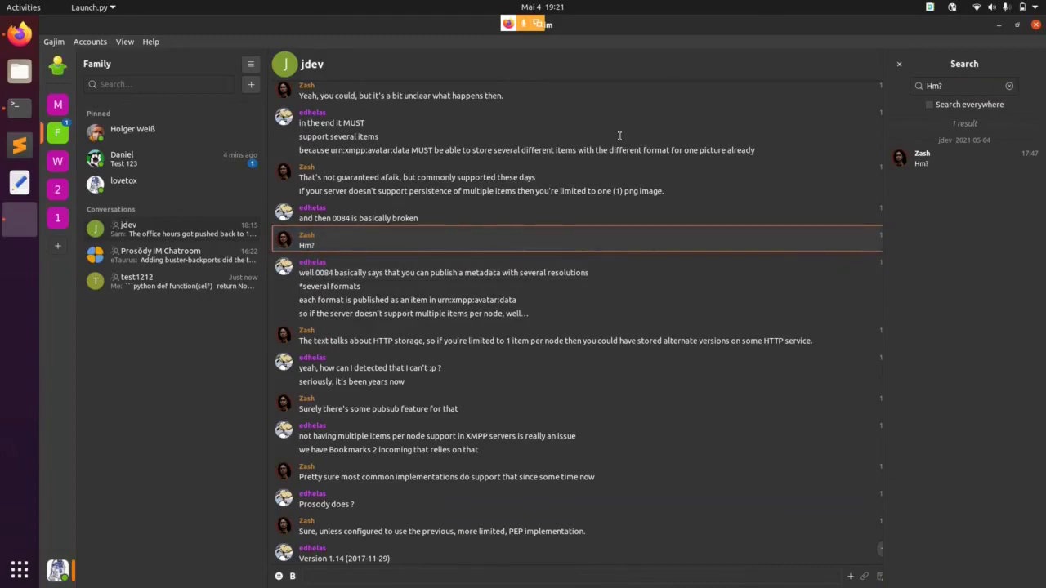
# Search the jdev chat for "a", try Search everywhere on and off, look through the results and close the search.
pyautogui.hotkey('ctrl', 'f')
pyautogui.write('a')
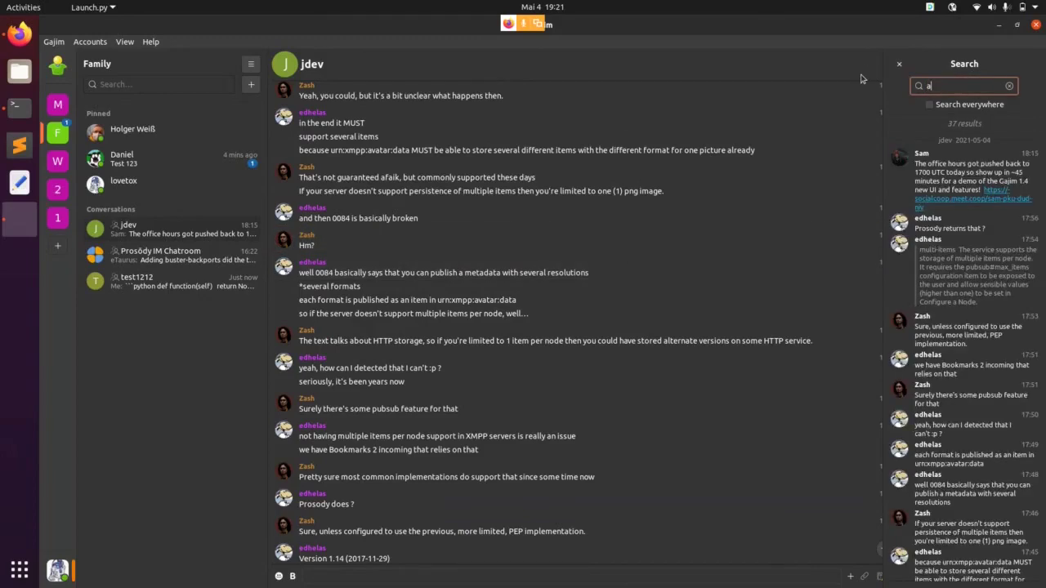
pyautogui.scroll(-5, 904, 288)
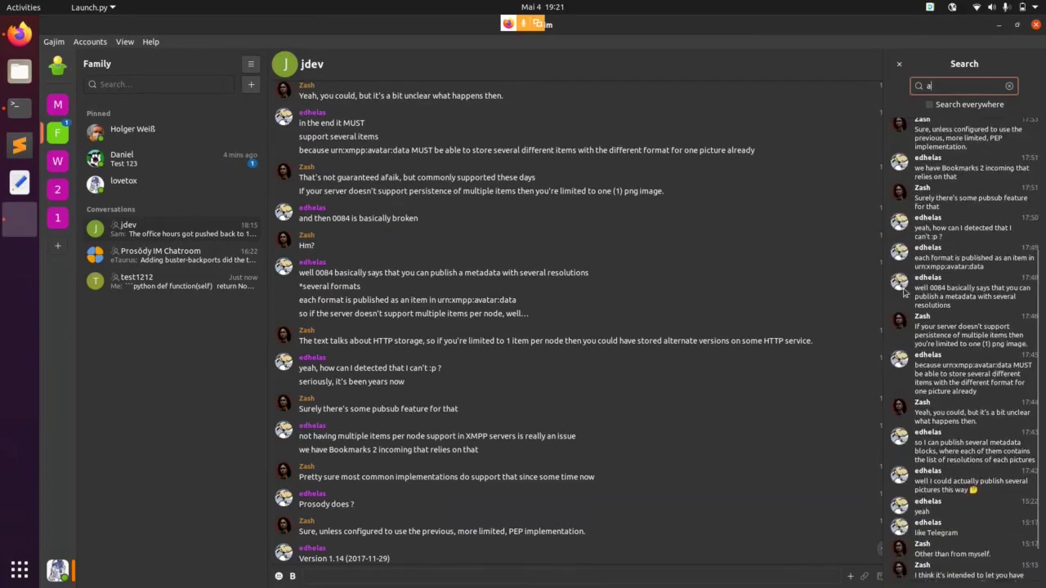
pyautogui.scroll(5, 904, 288)
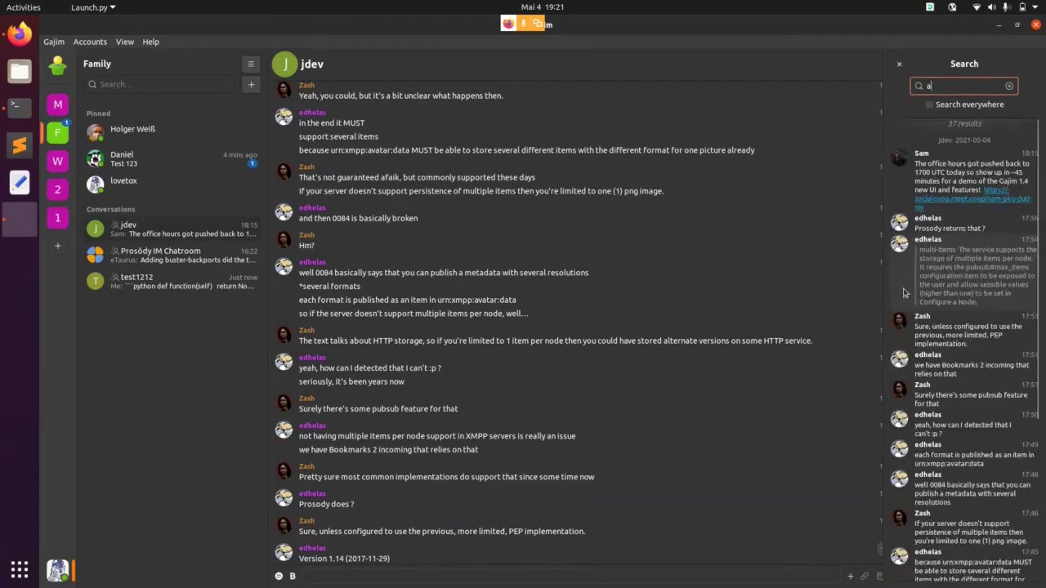
pyautogui.click(931, 105)
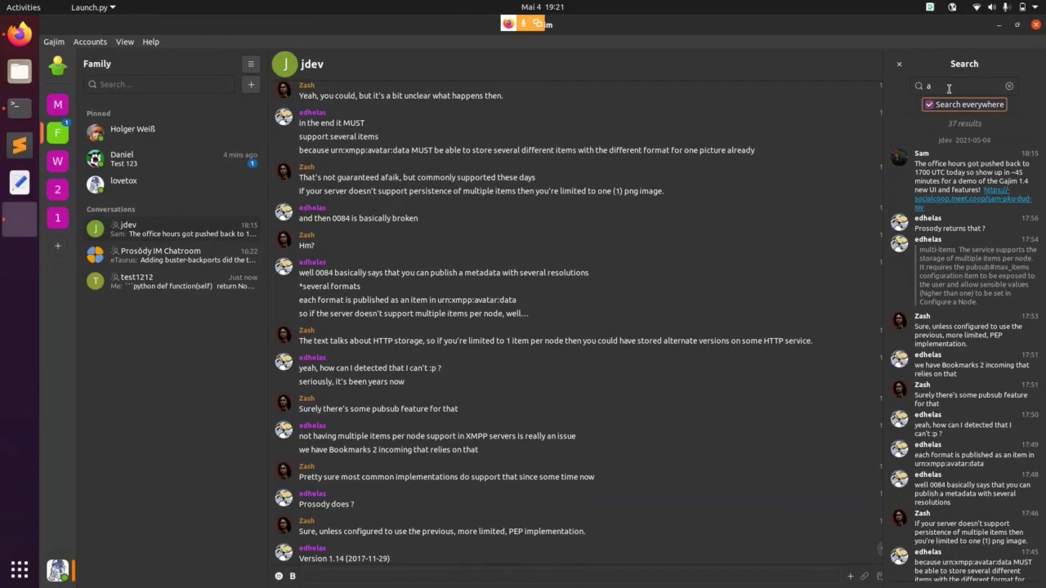
pyautogui.click(932, 104)
pyautogui.scroll(-5, 941, 210)
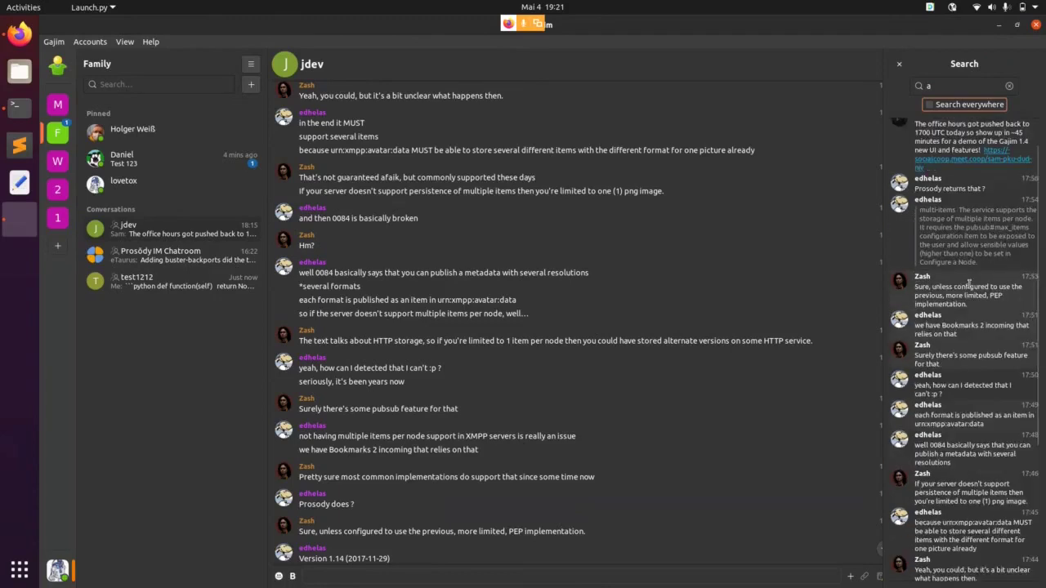
pyautogui.scroll(5, 1027, 152)
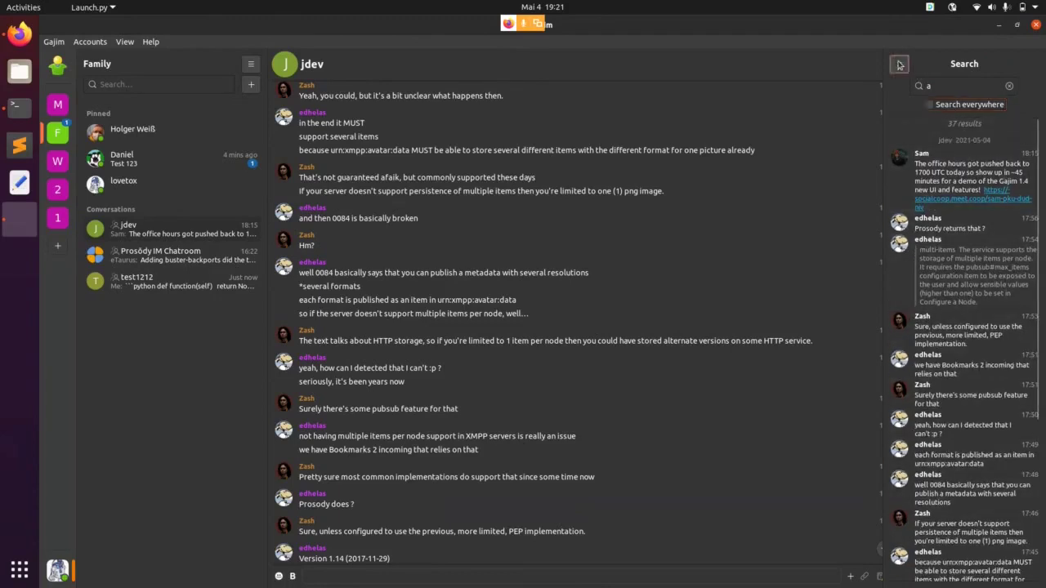
pyautogui.click(899, 64)
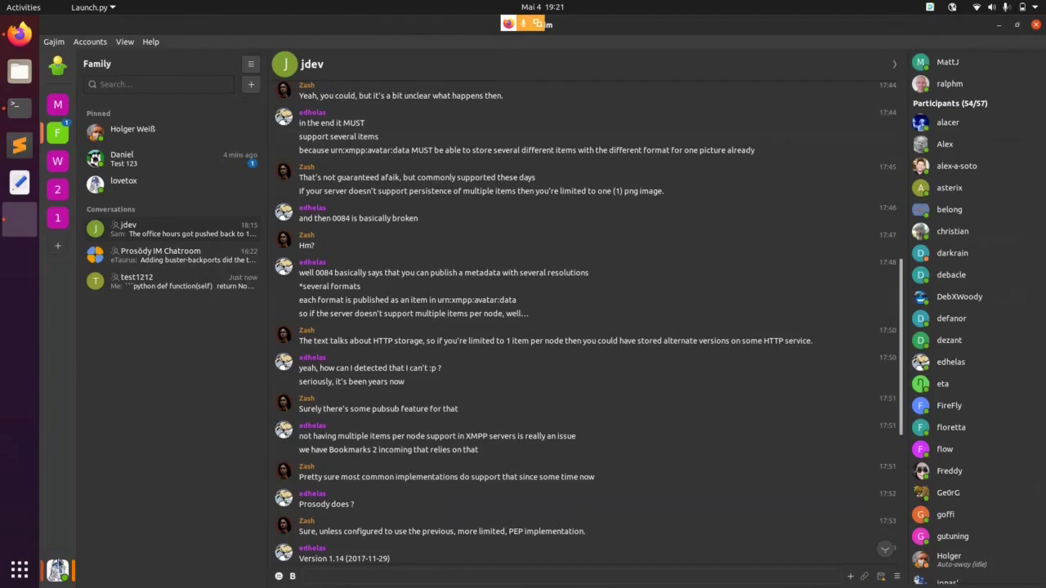
# Open the account's own profile from the account page, move its window aside and put the profile in edit mode.
pyautogui.click(57, 569)
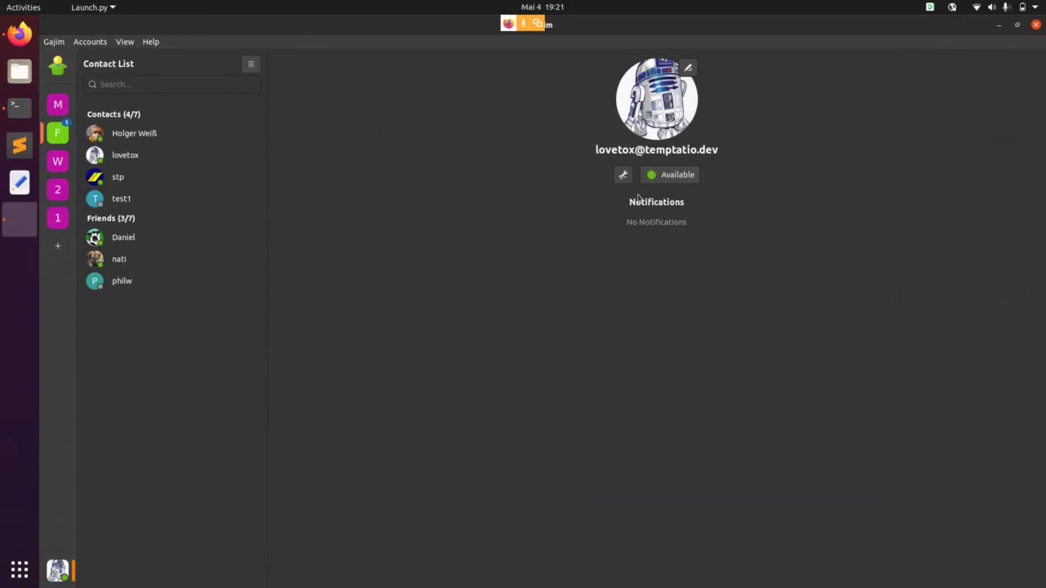
pyautogui.click(689, 70)
pyautogui.moveTo(629, 150); pyautogui.dragTo(506, 115)
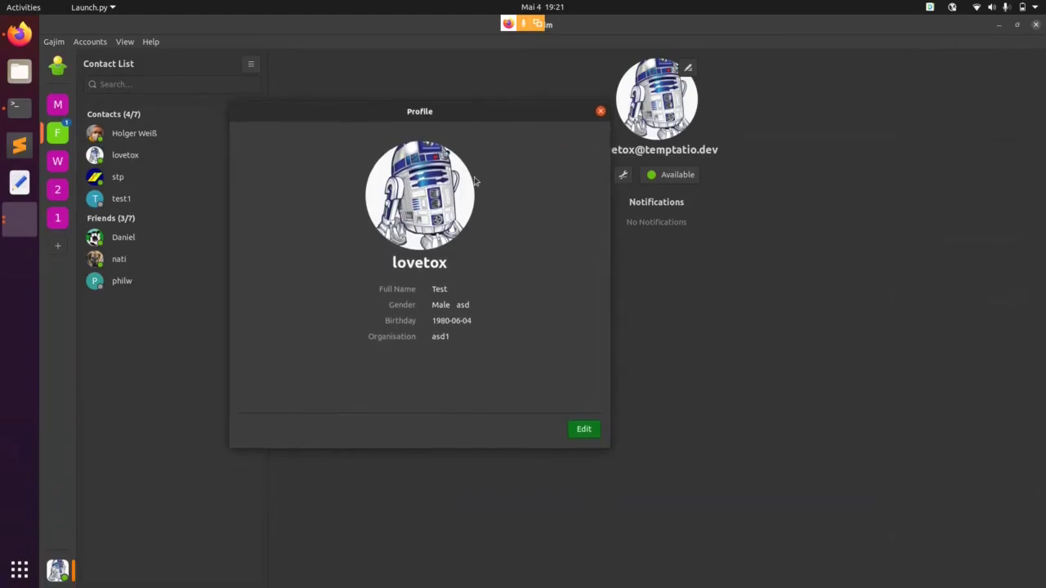
pyautogui.click(584, 431)
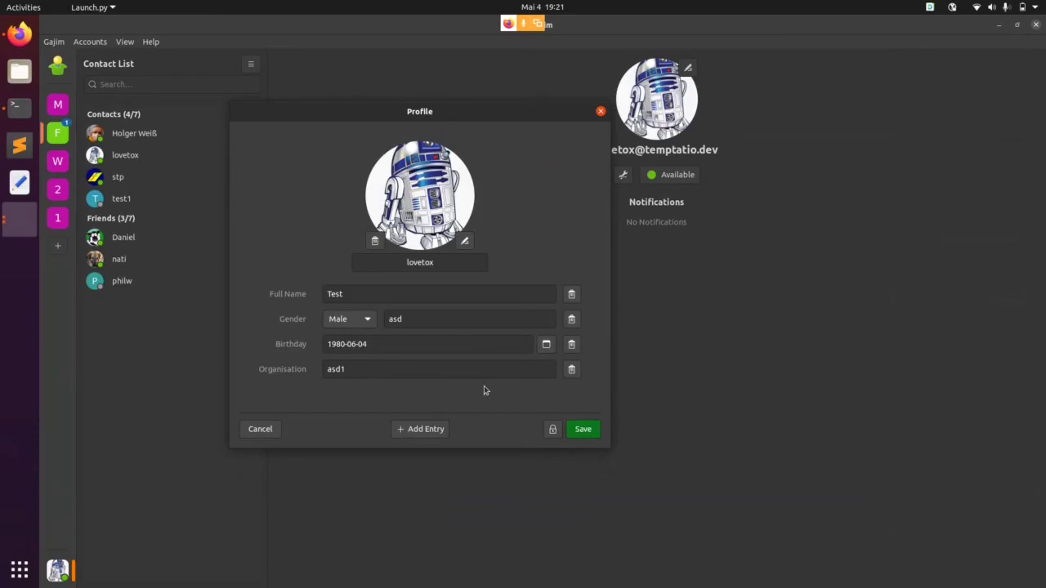
# Add Address, IM Address, Title and Phone No. entries to the profile.
pyautogui.click(420, 428)
pyautogui.click(450, 296)
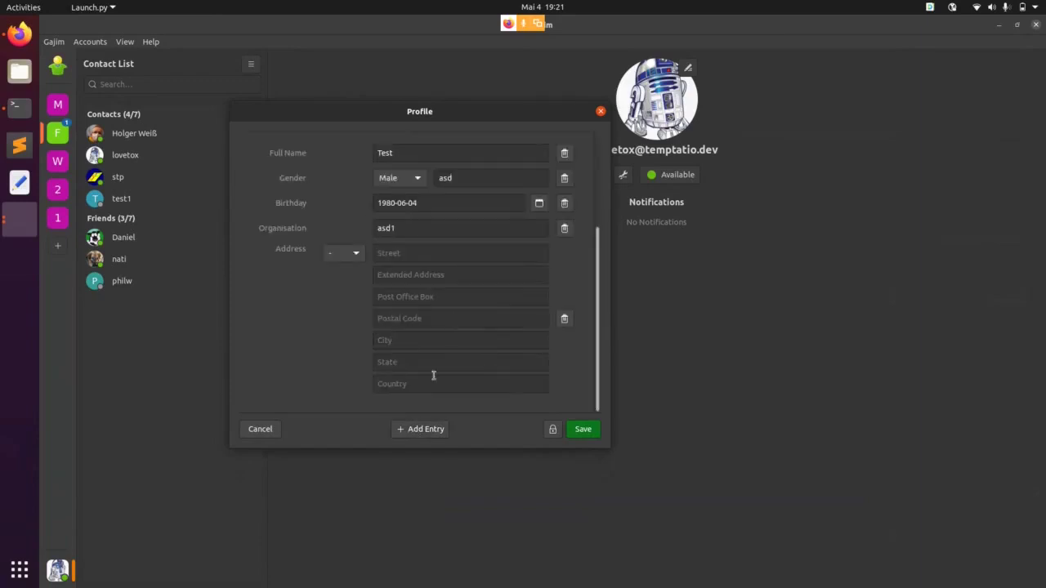
pyautogui.click(438, 427)
pyautogui.click(458, 323)
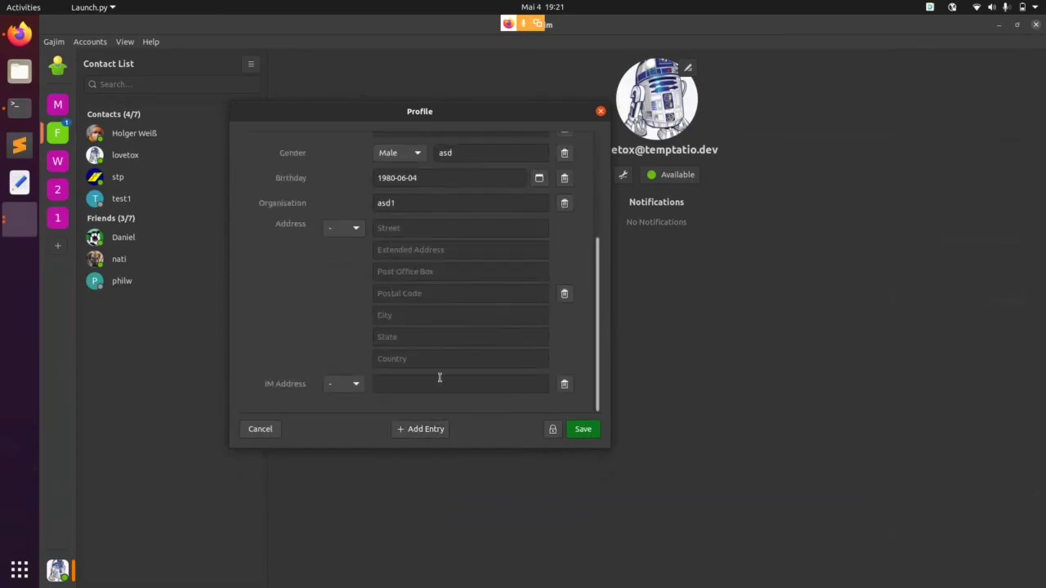
pyautogui.click(434, 428)
pyautogui.click(454, 365)
pyautogui.click(430, 429)
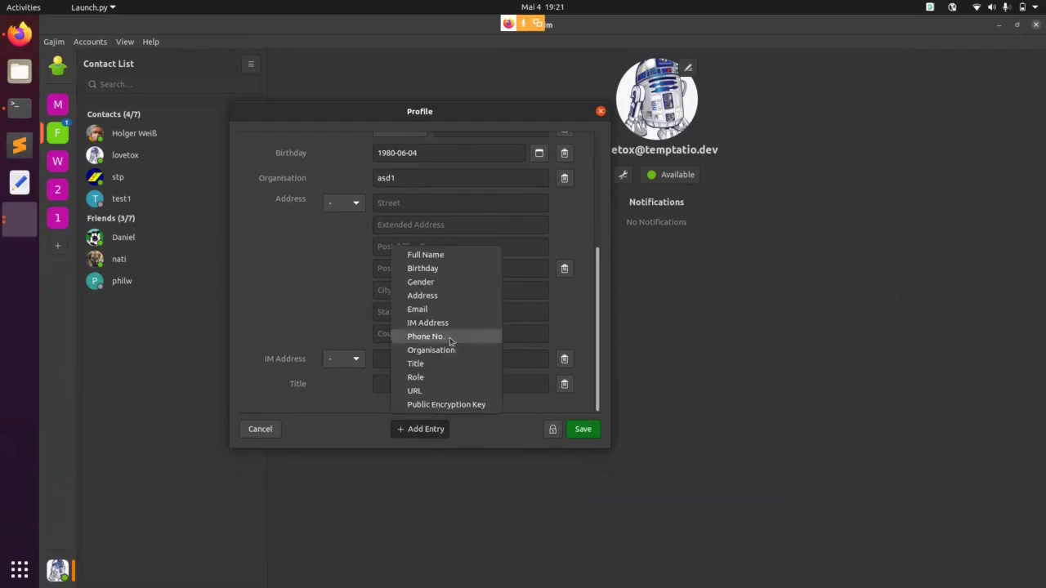
pyautogui.click(432, 336)
# Add a second Address entry and another Title entry to the profile and look over the extended form.
pyautogui.click(425, 431)
pyautogui.click(464, 291)
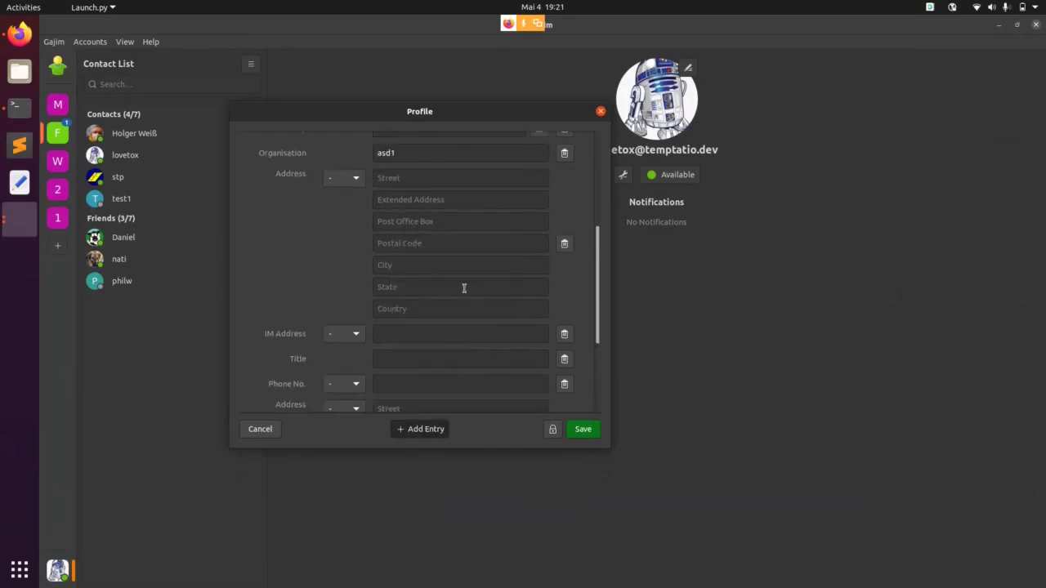
pyautogui.click(440, 435)
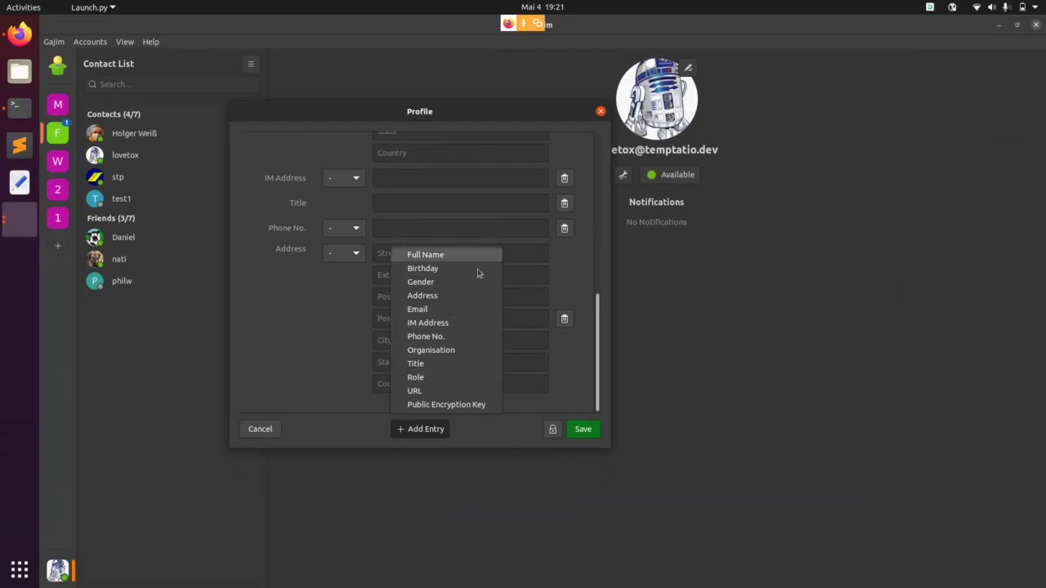
pyautogui.click(448, 368)
pyautogui.scroll(10, 502, 322)
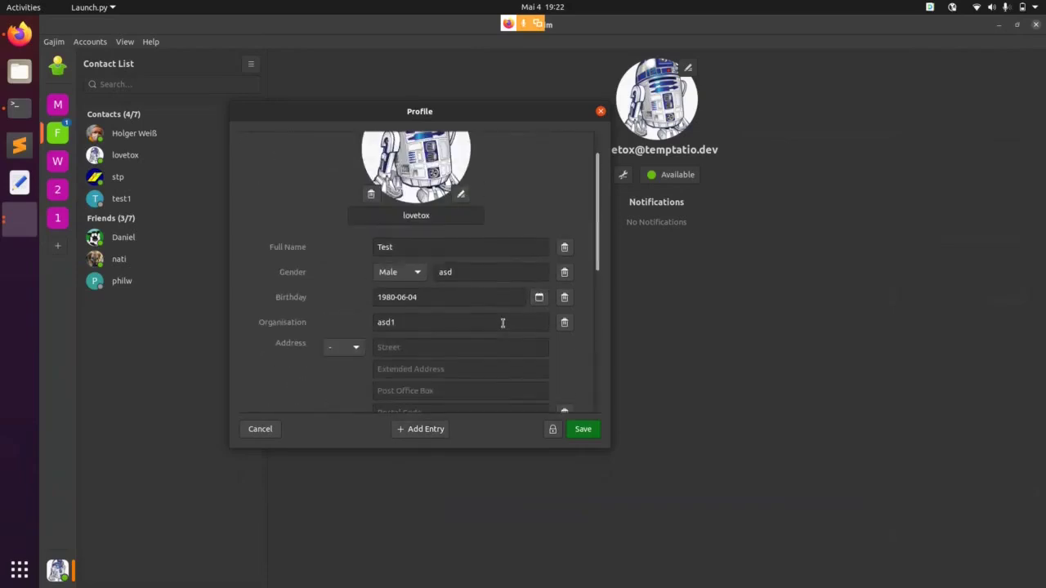
pyautogui.scroll(-2, 482, 378)
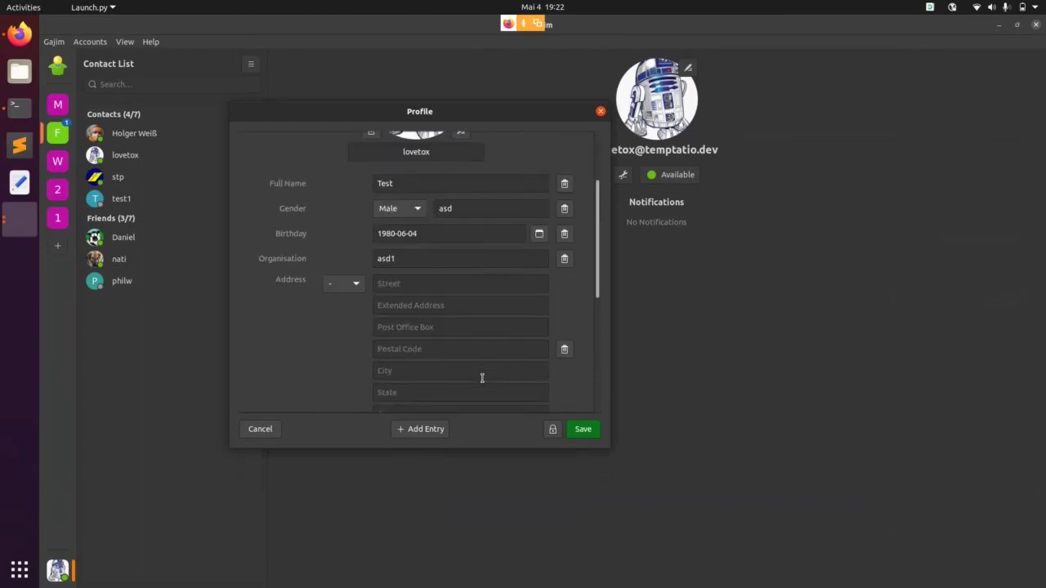
# Enlarge the profile window to view its privacy options, discard the unsaved entries and close the profile.
pyautogui.moveTo(609, 448); pyautogui.dragTo(650, 495)
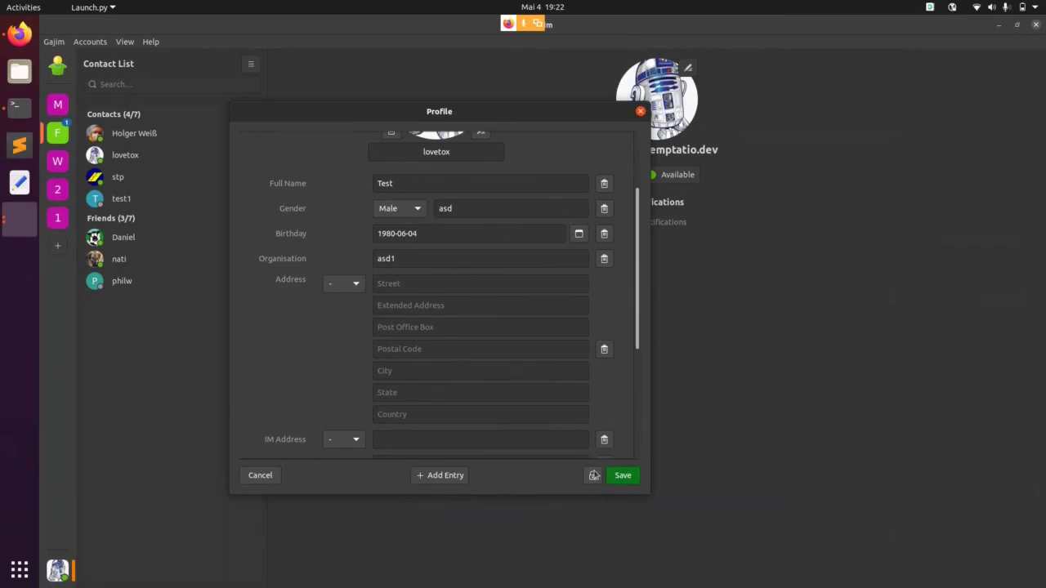
pyautogui.click(594, 477)
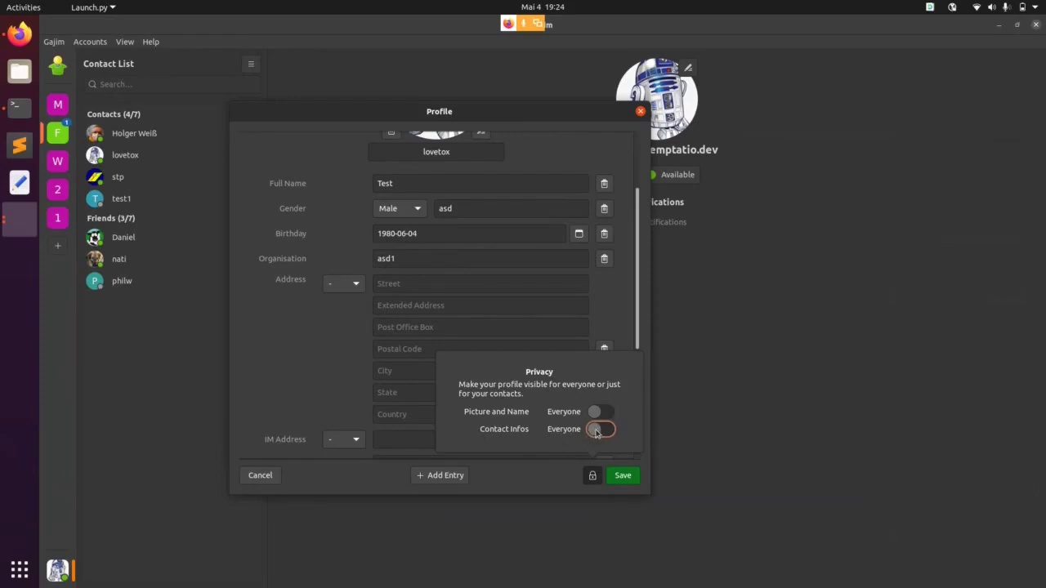
pyautogui.click(594, 345)
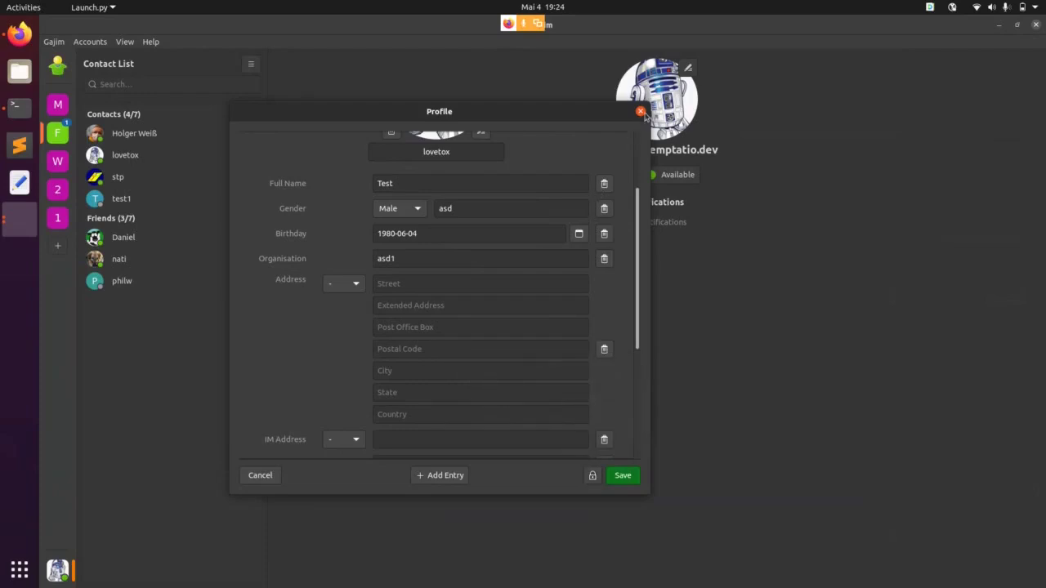
pyautogui.click(260, 476)
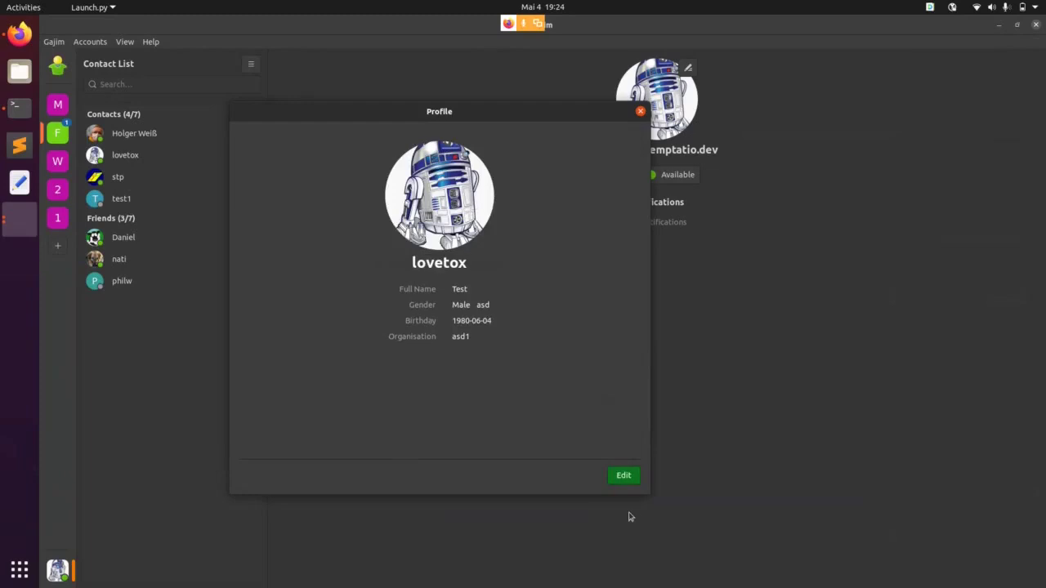
pyautogui.click(640, 112)
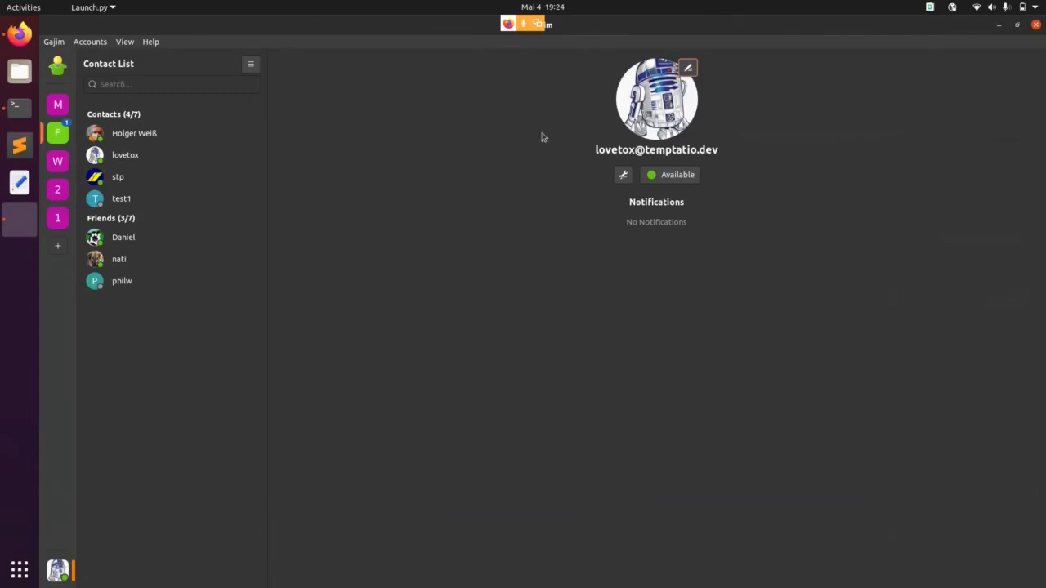
# View the contact information of the first contact in the Contacts group and close its window.
pyautogui.click(153, 164)
pyautogui.click(161, 137)
pyautogui.rightClick(161, 137)
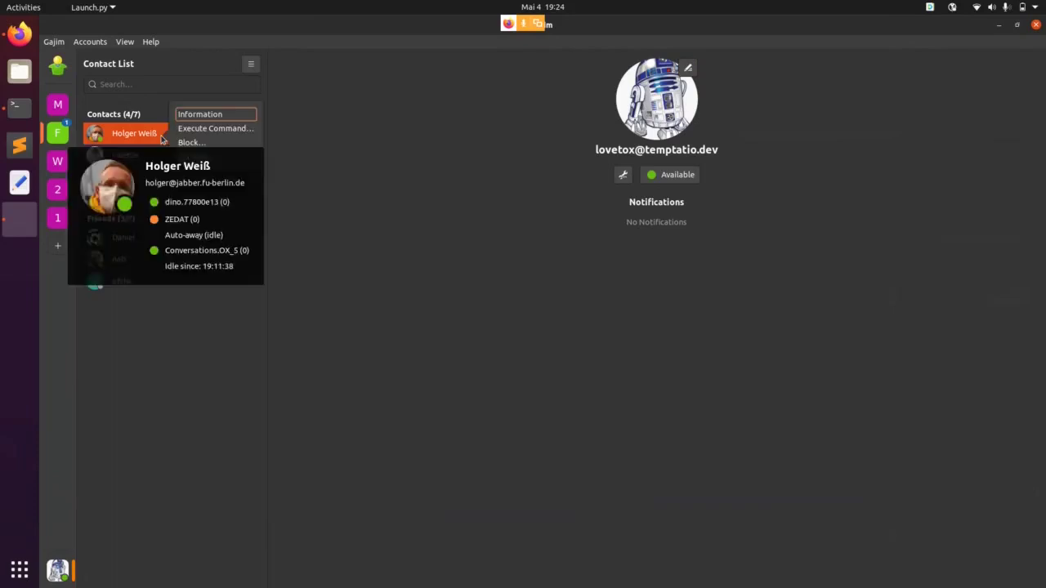
pyautogui.click(200, 120)
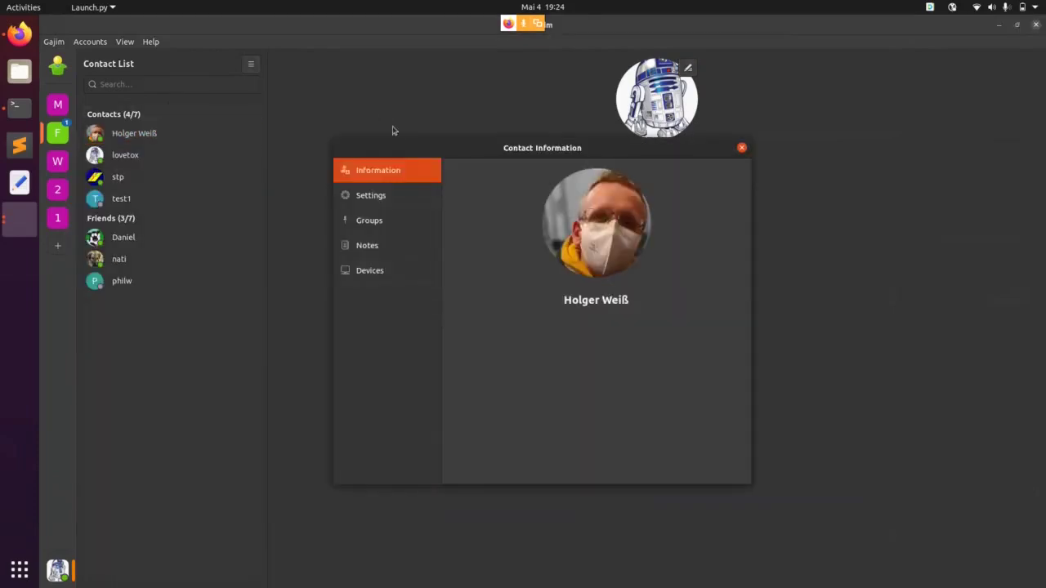
pyautogui.moveTo(388, 148); pyautogui.dragTo(385, 127)
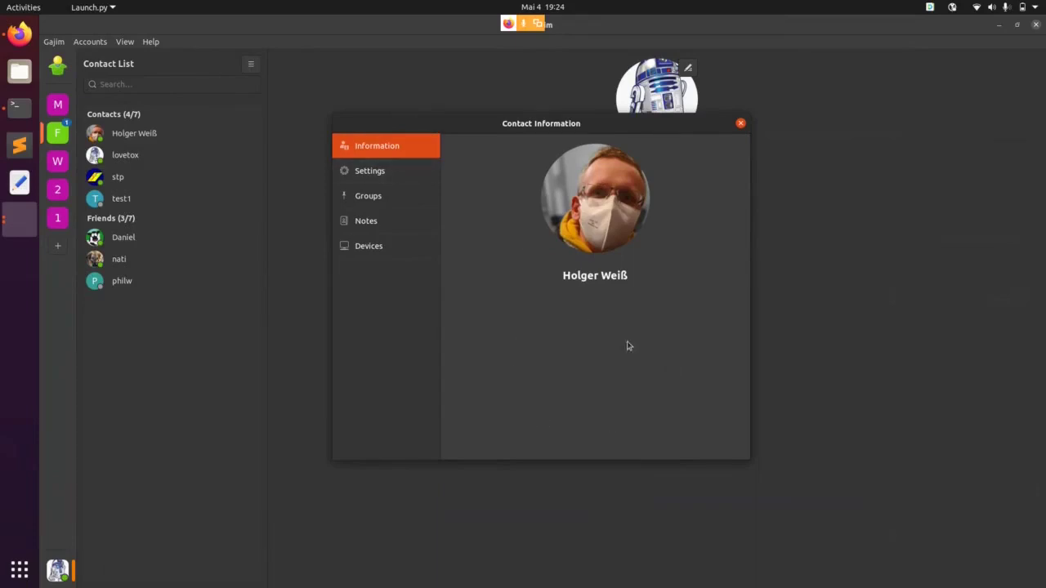
pyautogui.click(742, 124)
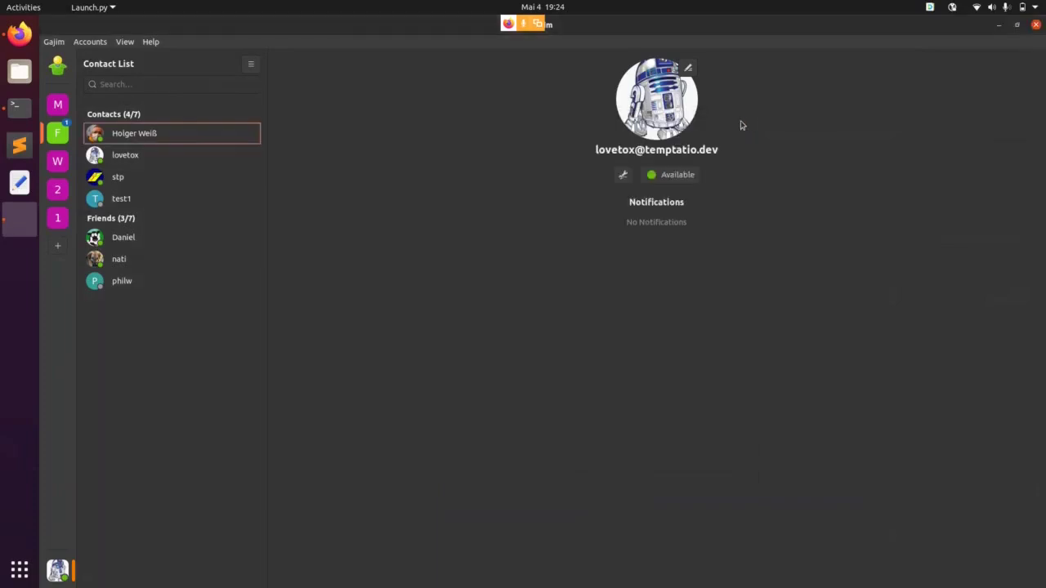
# Open the contact information of the first contact in the Friends group and view its settings, groups, notes and devices.
pyautogui.click(140, 240)
pyautogui.rightClick(143, 247)
pyautogui.click(181, 222)
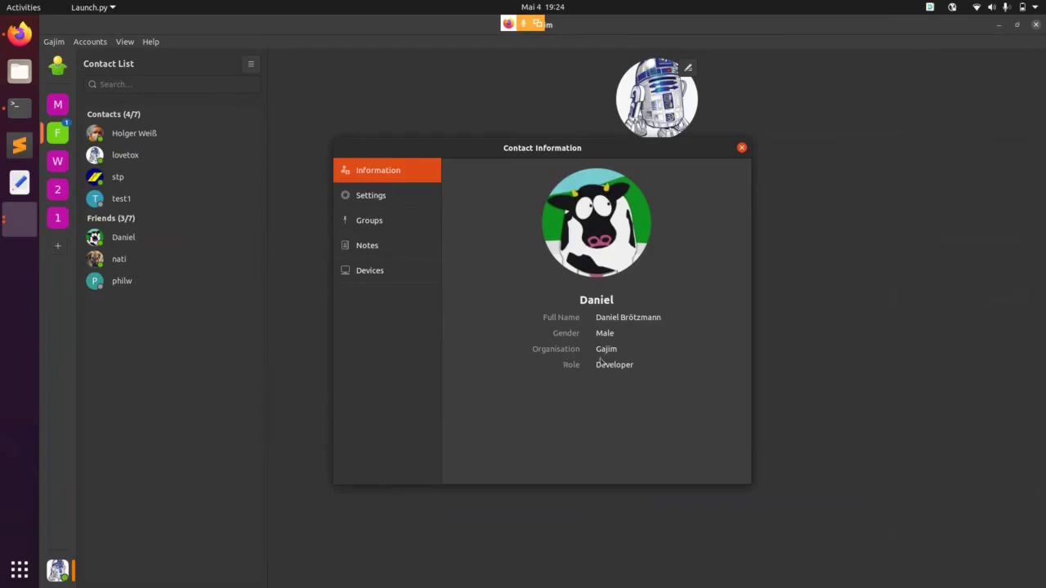
pyautogui.click(400, 202)
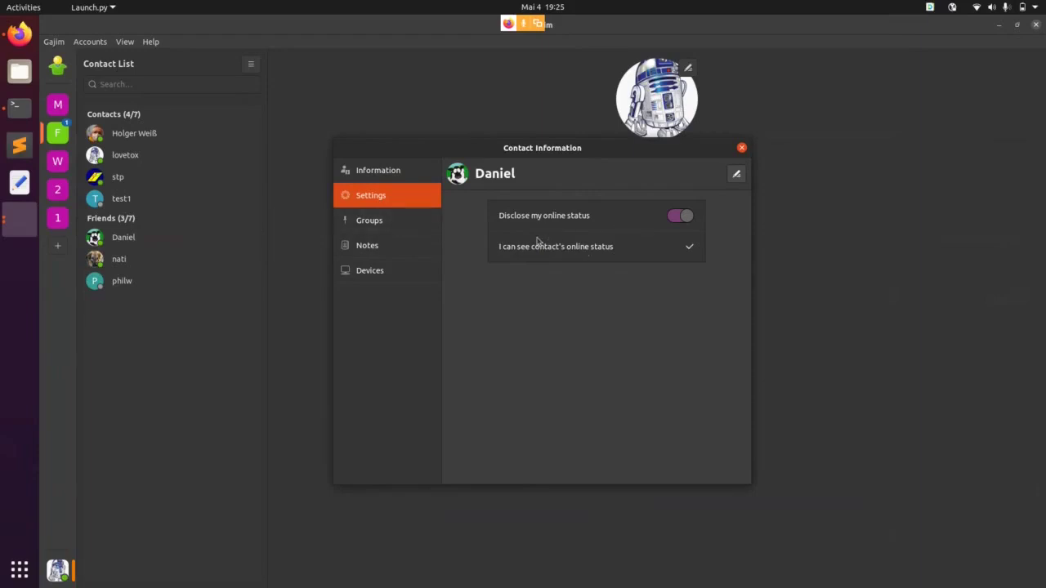
pyautogui.click(416, 220)
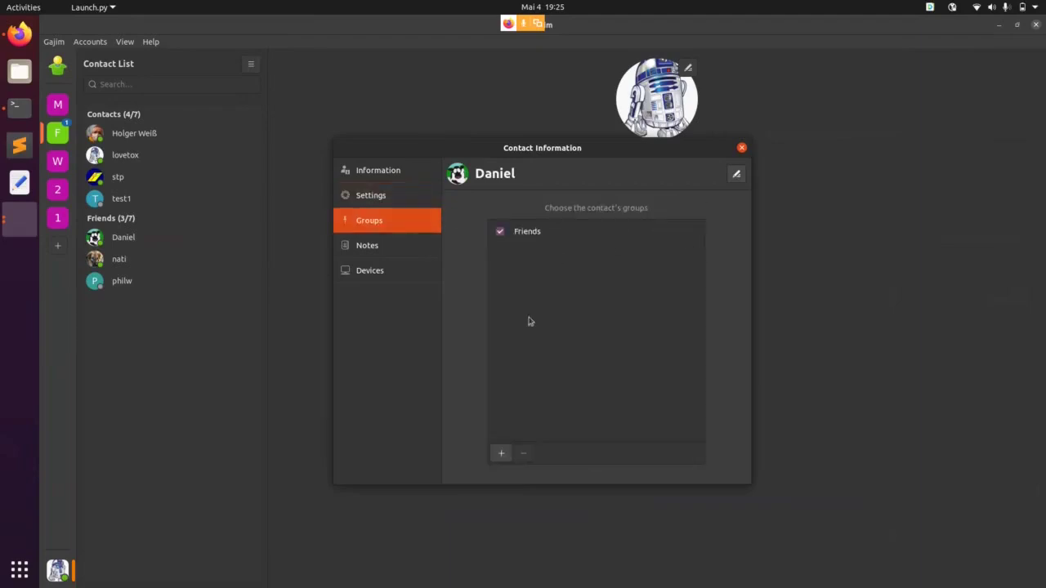
pyautogui.click(391, 252)
pyautogui.click(535, 278)
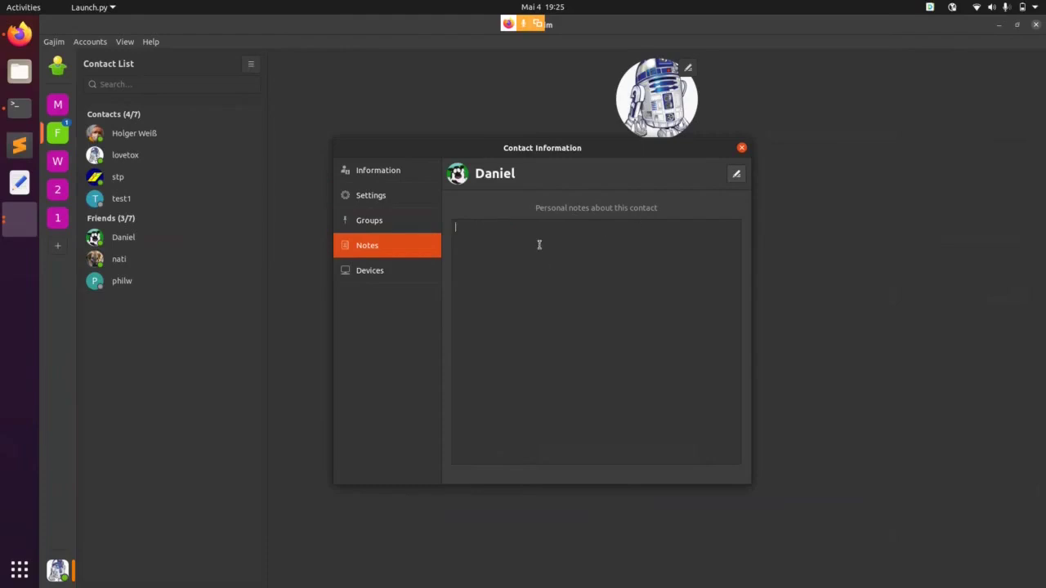
pyautogui.click(400, 271)
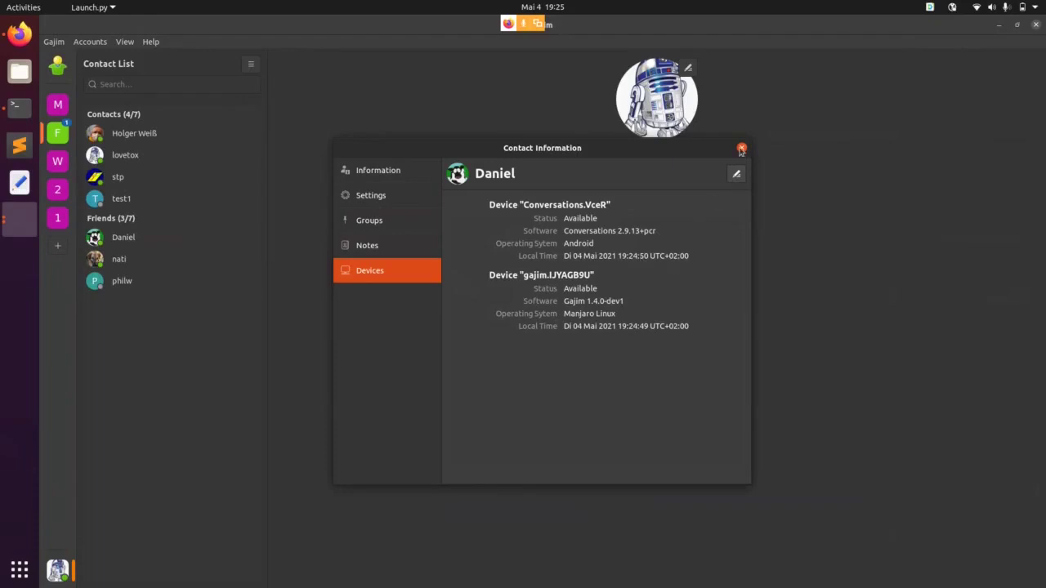
# Append "1" to the contact's display name and close the contact information.
pyautogui.click(736, 174)
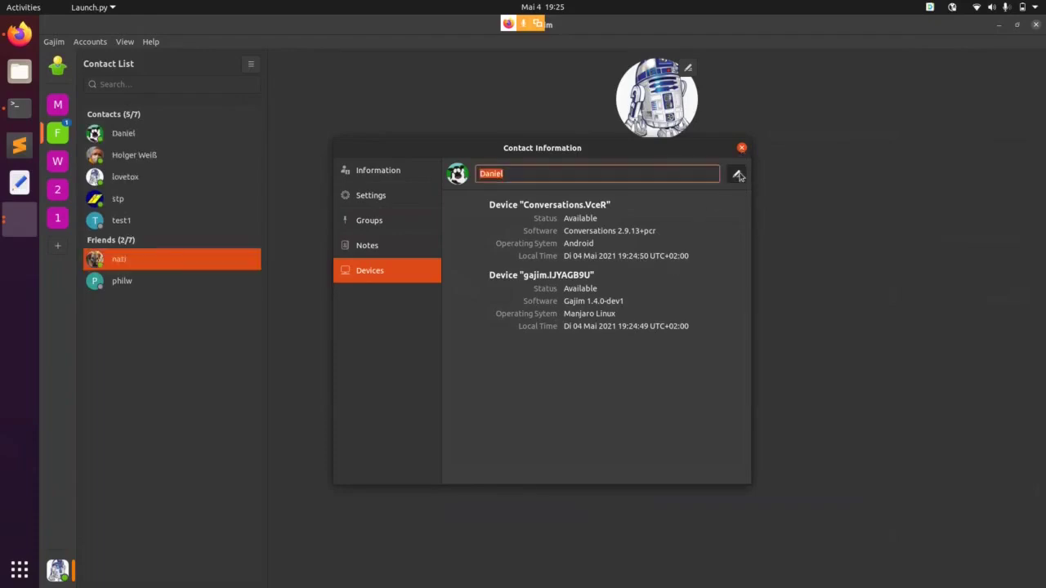
pyautogui.click(522, 174)
pyautogui.write('1')
pyautogui.click(738, 177)
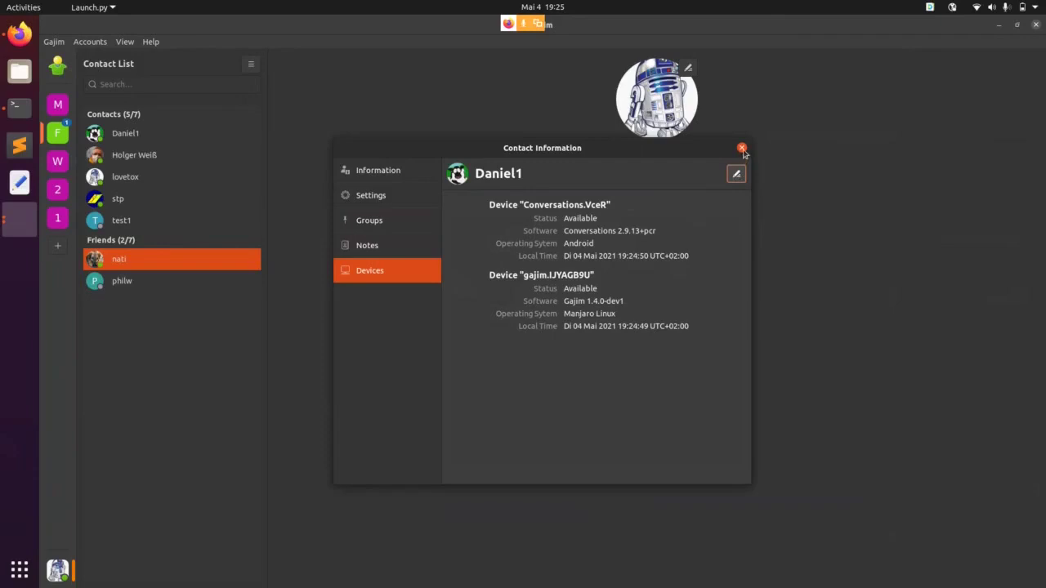
pyautogui.click(741, 149)
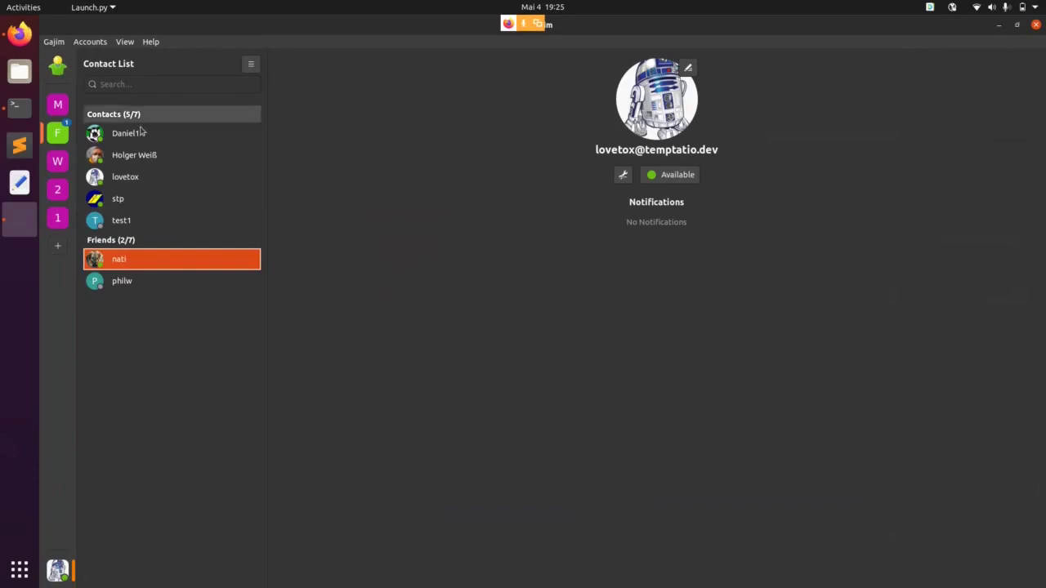
# Look through My Workspace and Family, and remove the workspace named Workspace.
pyautogui.click(58, 105)
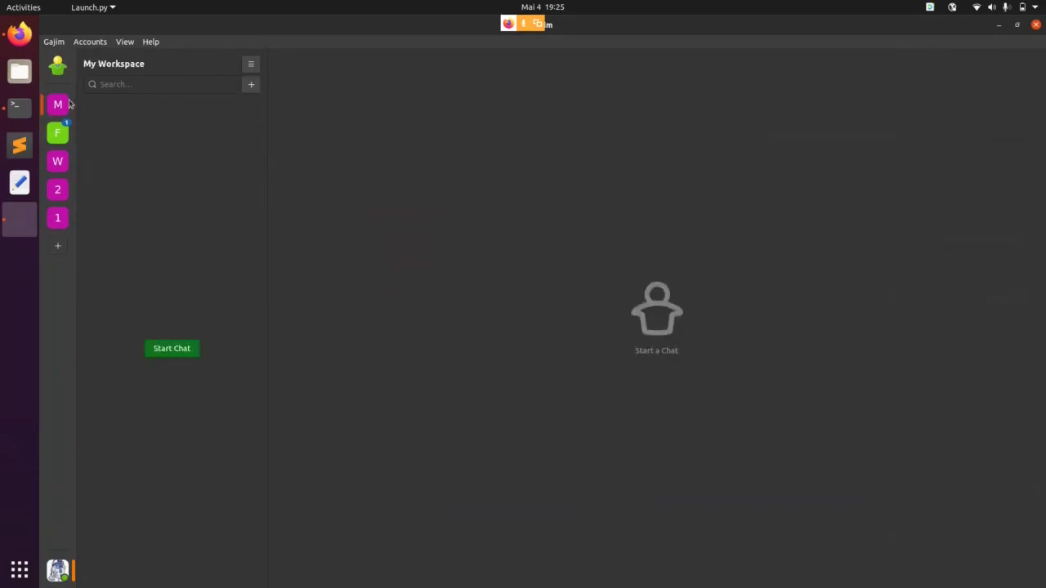
pyautogui.click(67, 134)
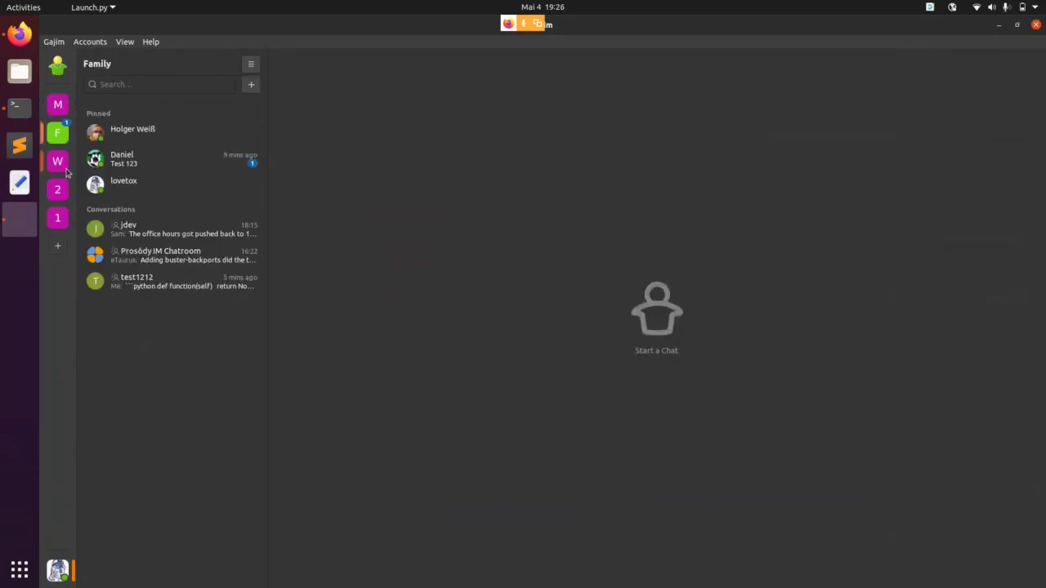
pyautogui.click(67, 173)
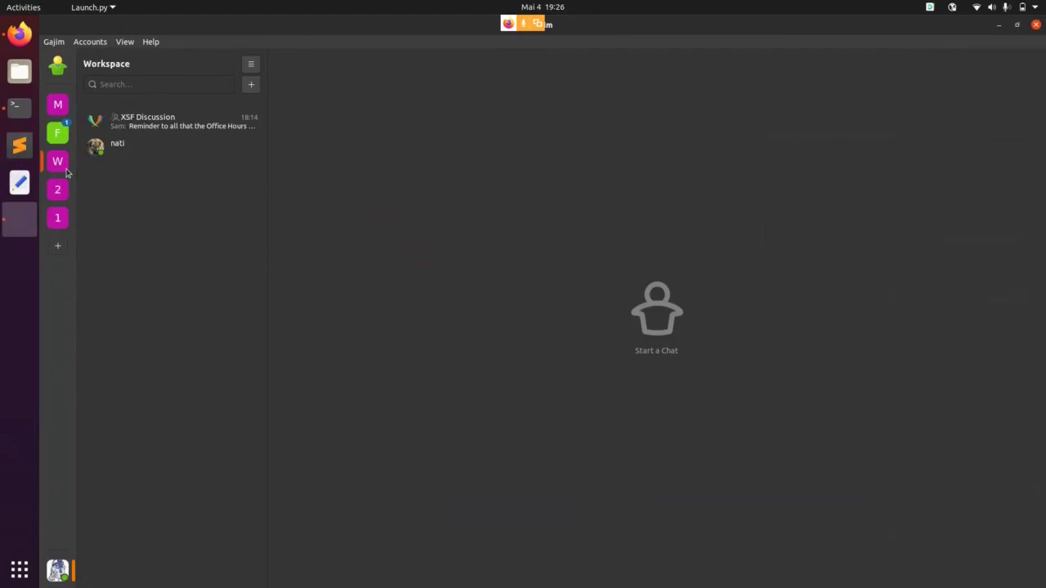
pyautogui.click(251, 63)
pyautogui.click(252, 109)
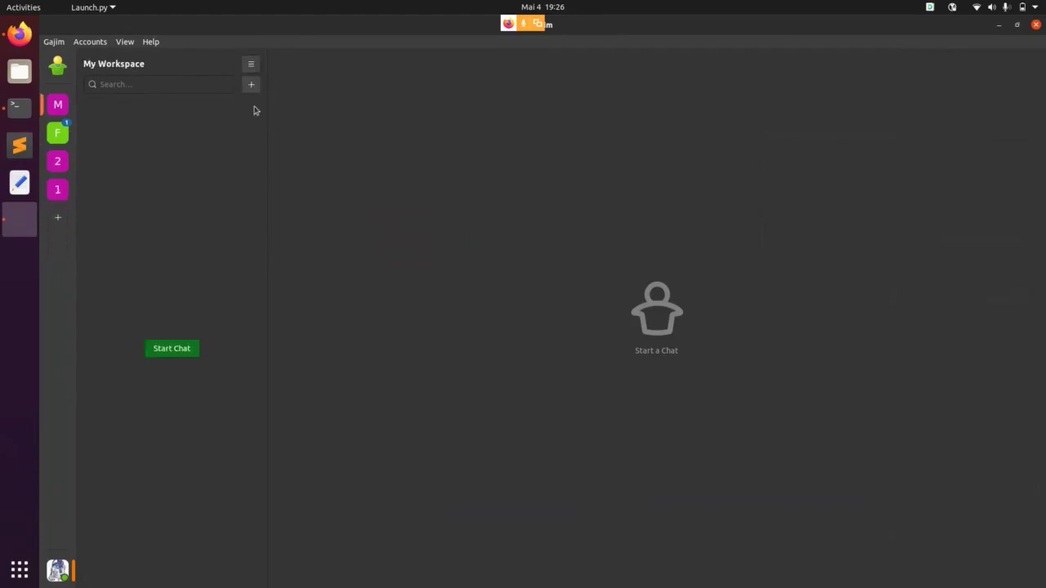
# Open the jdev group chat in the Family workspace and jump to its newest messages.
pyautogui.click(67, 134)
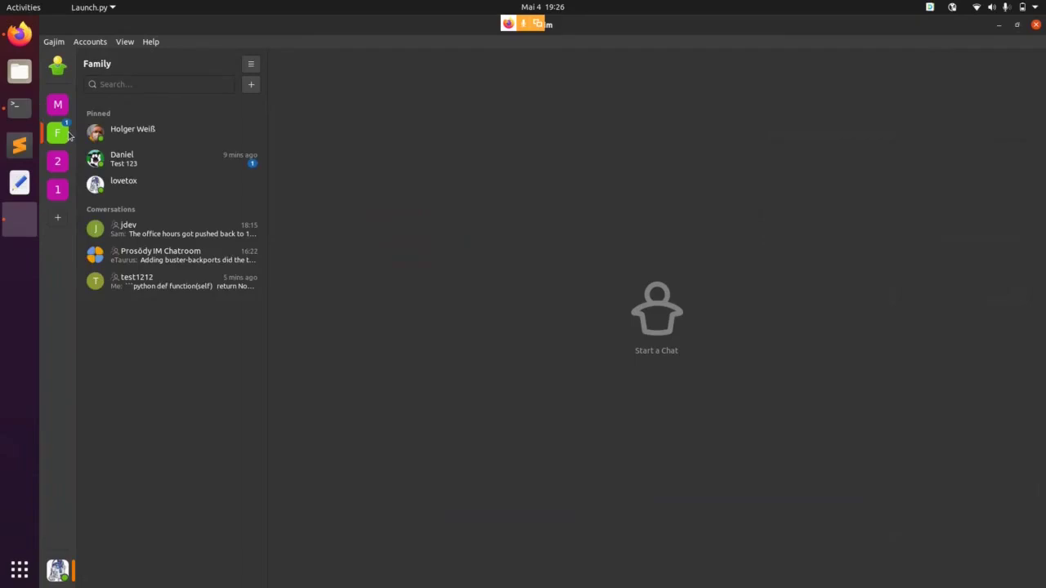
pyautogui.click(142, 237)
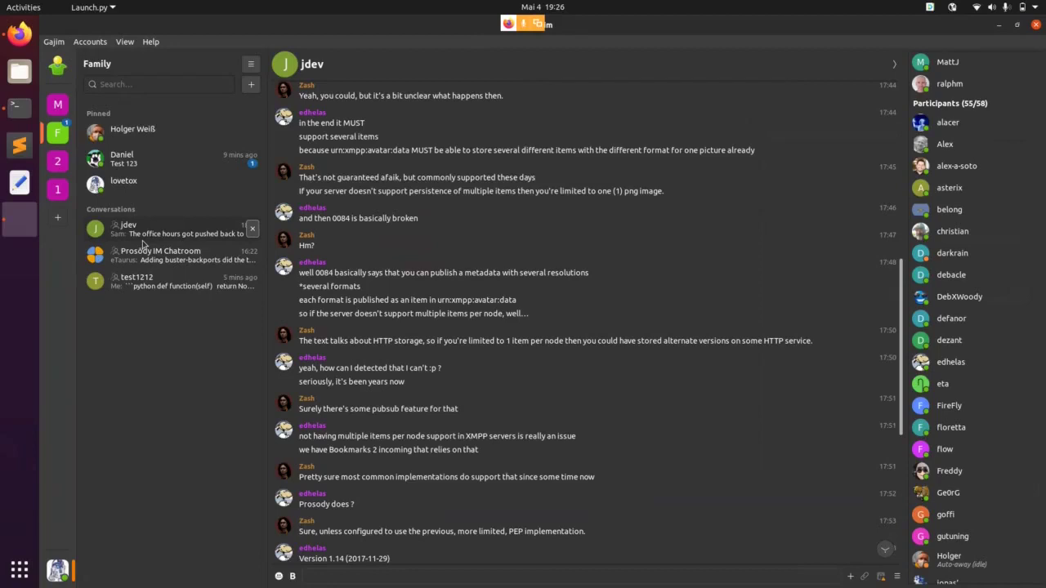
pyautogui.click(887, 551)
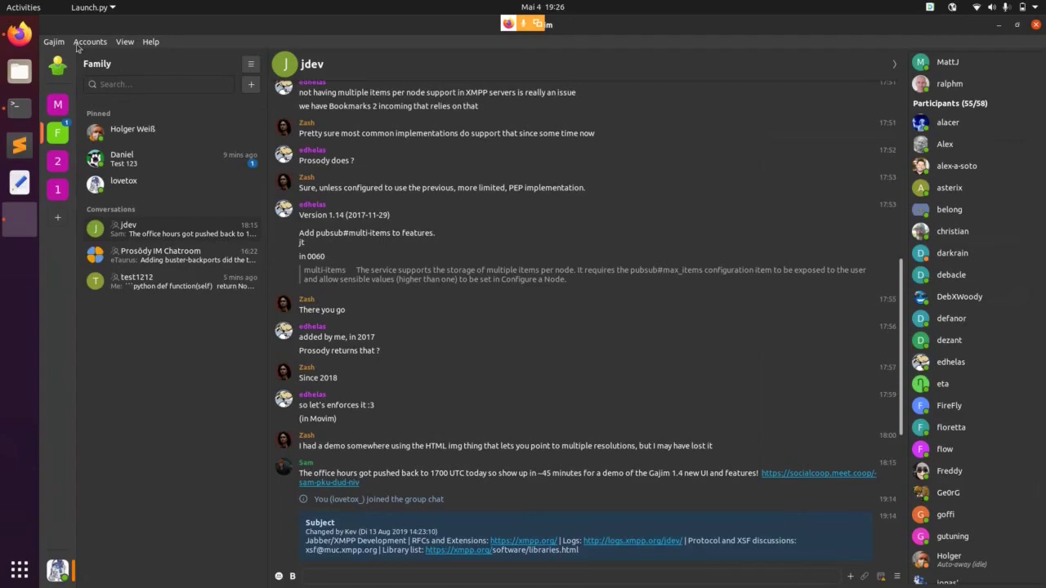
# Switch to the Firefox meeting window, read the public chat through to its newest messages for questions, and return to Gajim.
pyautogui.click(21, 34)
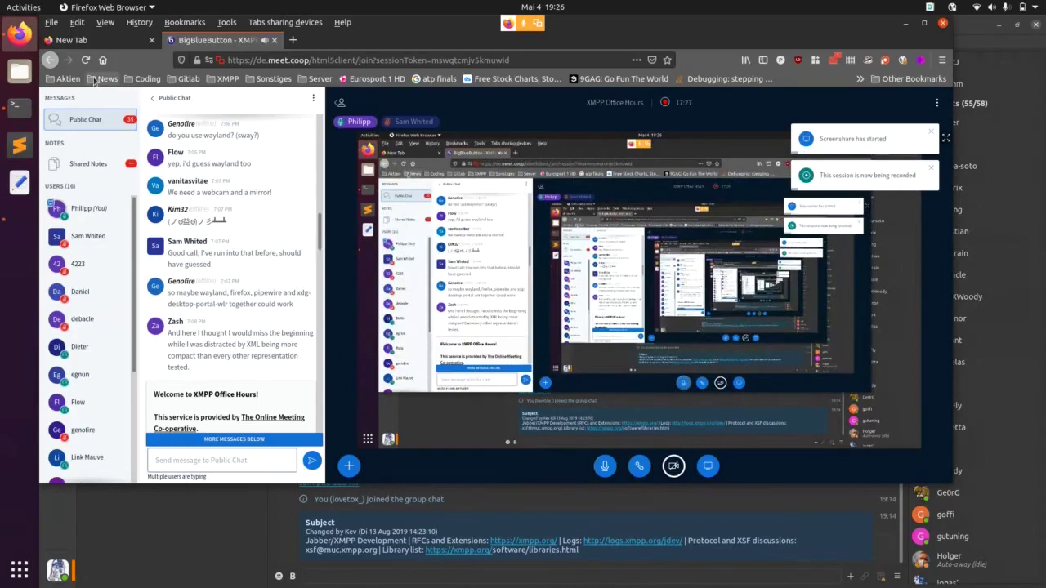
pyautogui.click(907, 25)
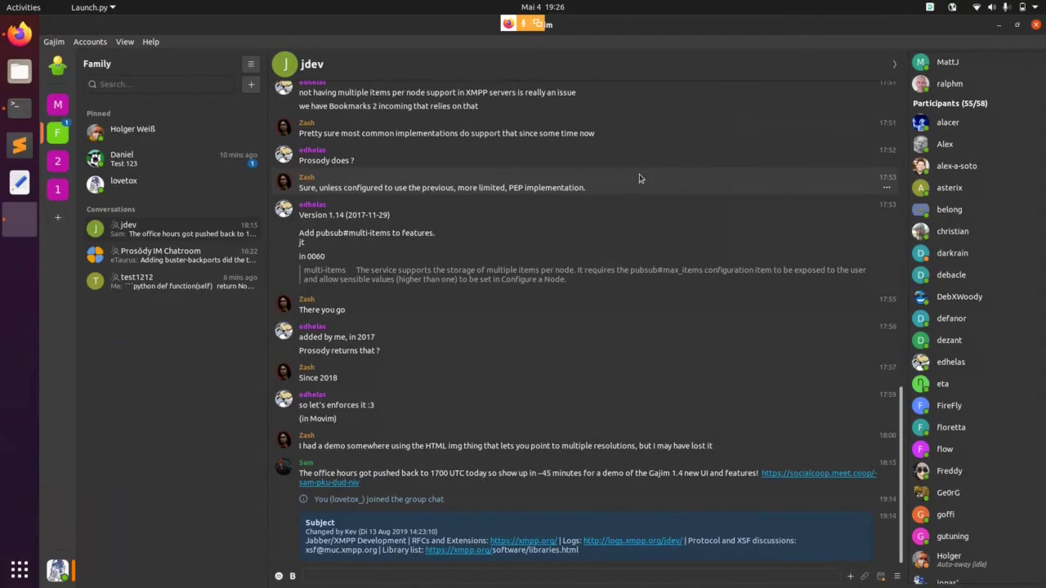
pyautogui.click(24, 36)
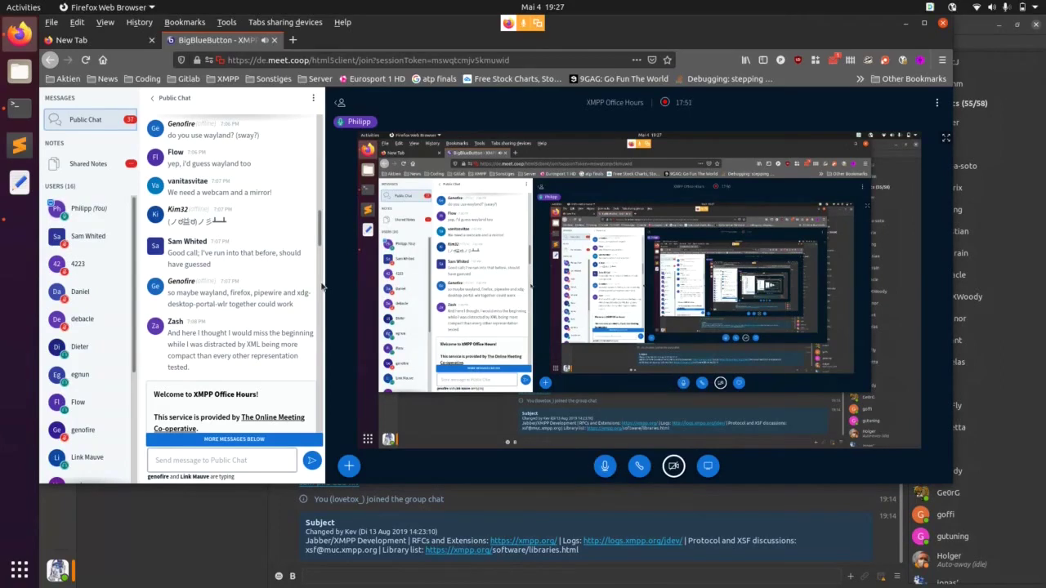
pyautogui.scroll(-10, 250, 286)
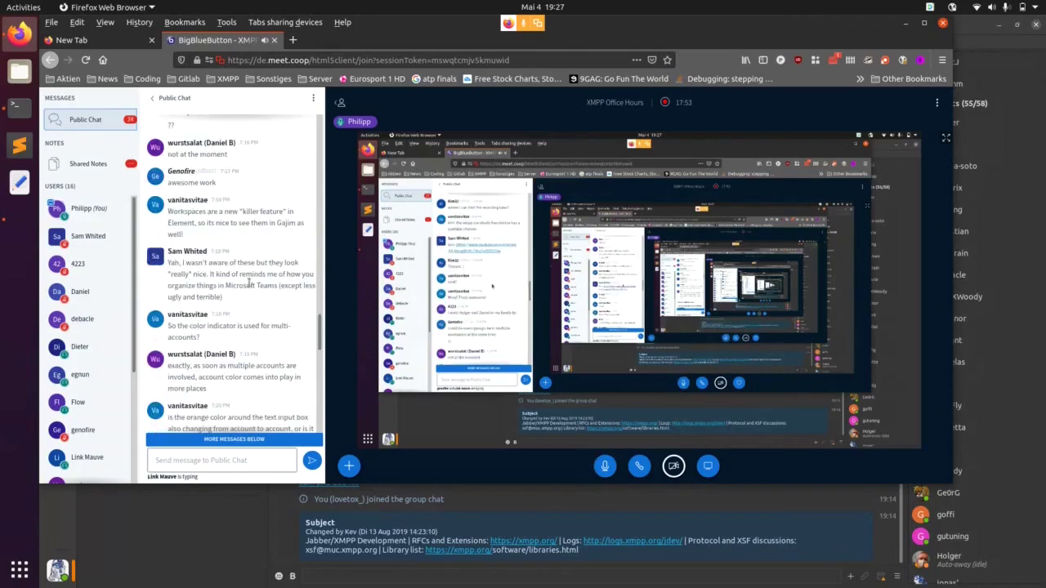
pyautogui.scroll(-8, 250, 286)
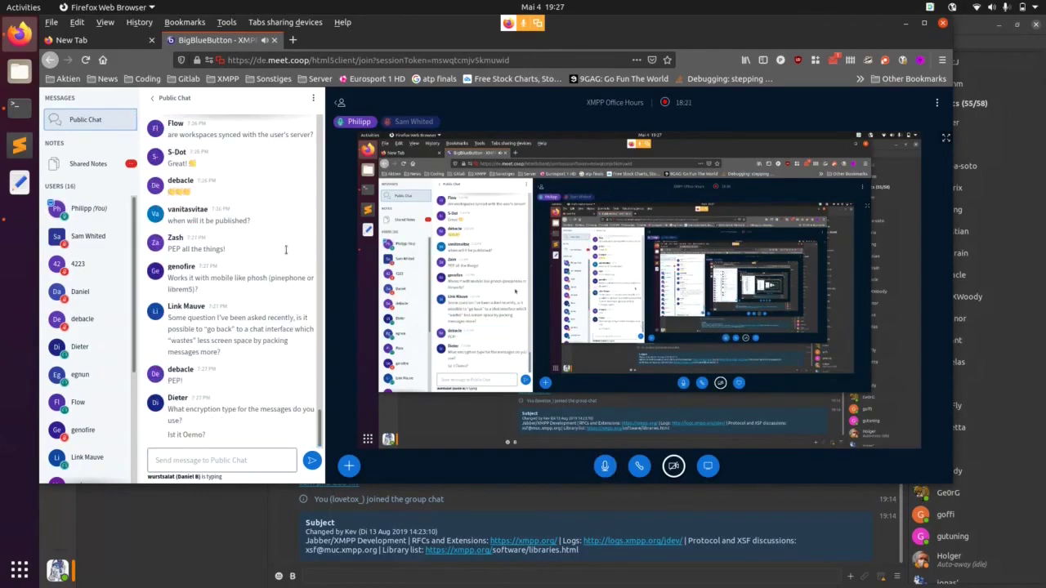
pyautogui.scroll(1, 286, 233)
pyautogui.scroll(-1, 286, 233)
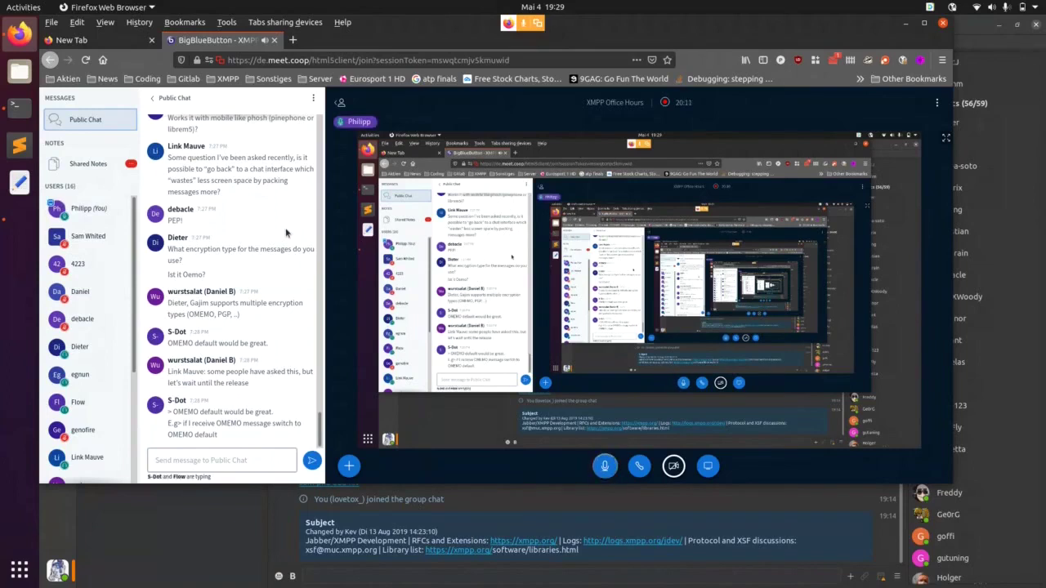
pyautogui.click(213, 504)
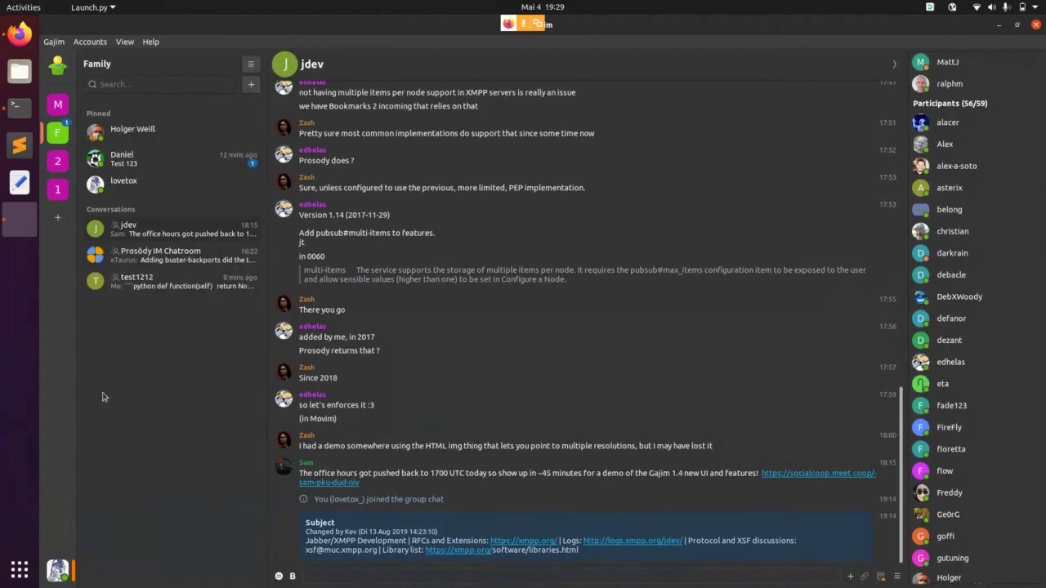
# Remove the workspaces named 2 and 1.
pyautogui.click(60, 162)
pyautogui.click(251, 63)
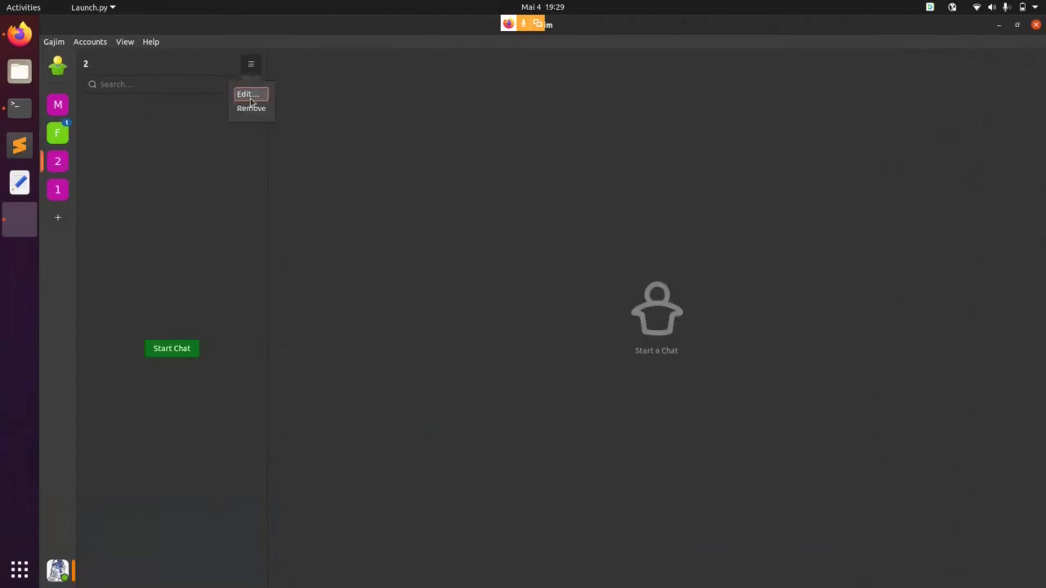
pyautogui.click(251, 105)
pyautogui.click(57, 161)
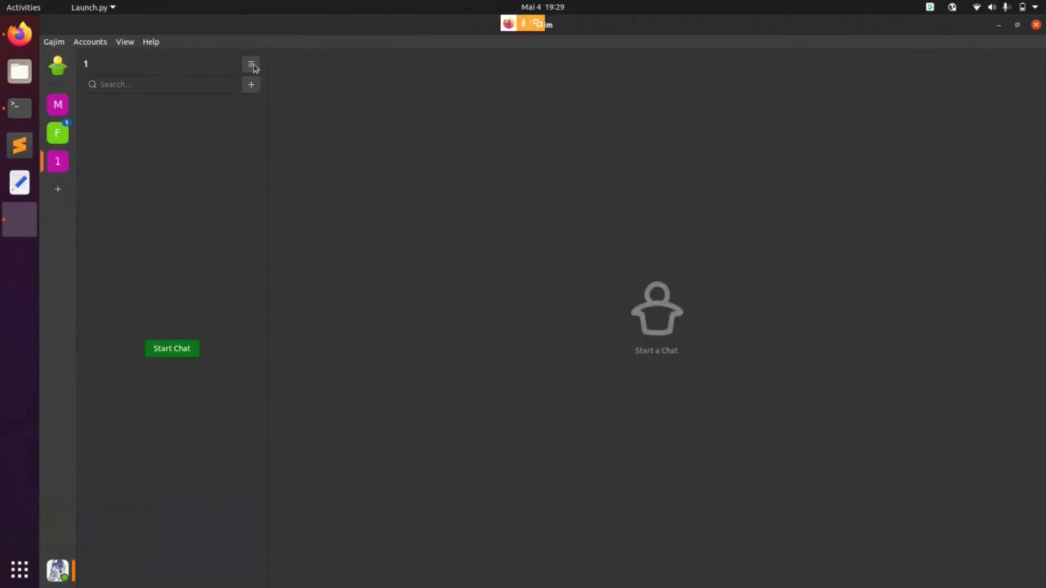
pyautogui.click(251, 64)
pyautogui.click(251, 108)
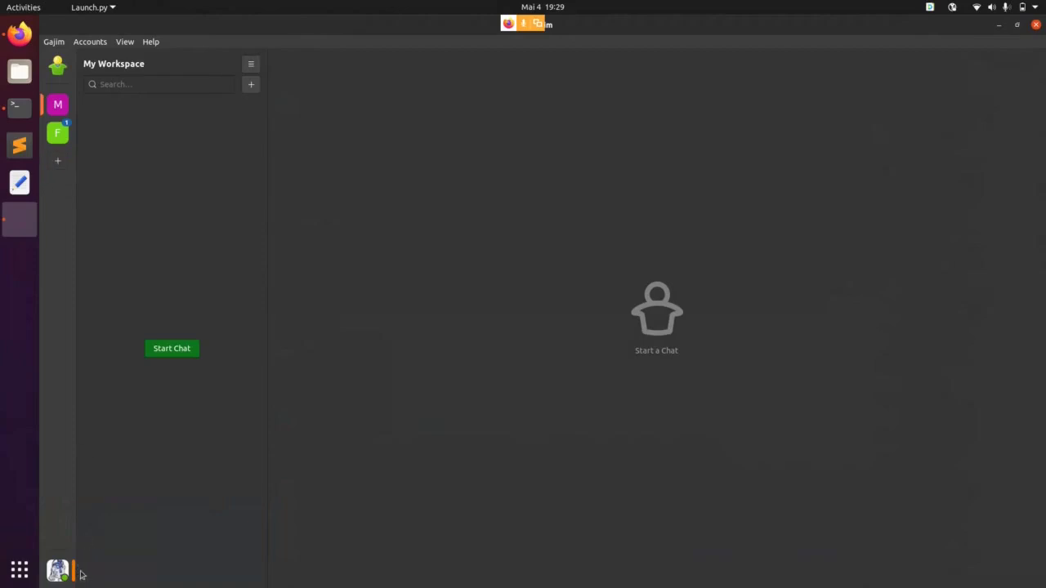
# Enable the jabber.fr account in the accounts settings and close the settings window.
pyautogui.click(92, 42)
pyautogui.click(109, 54)
pyautogui.click(325, 184)
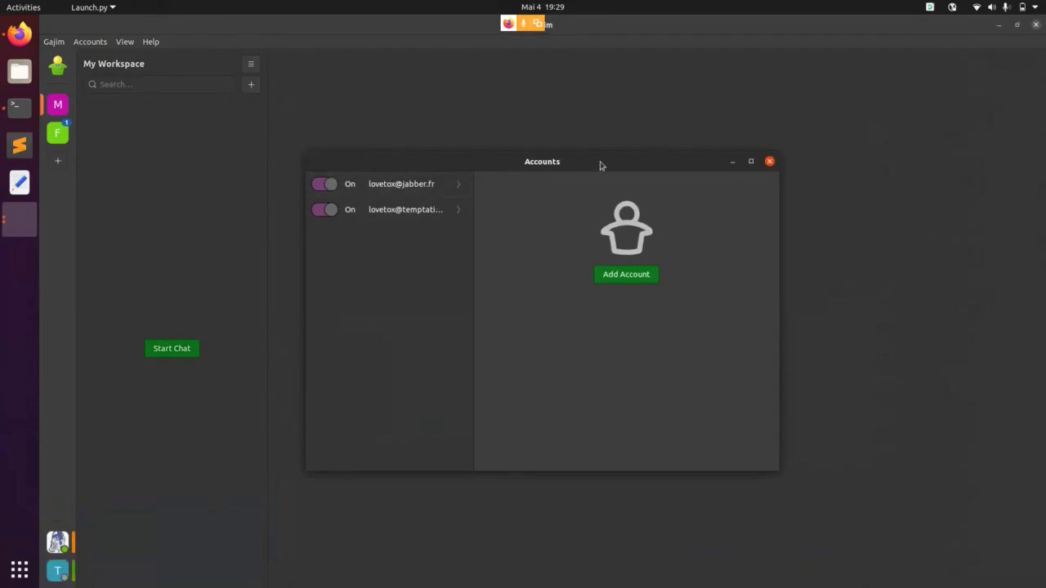
pyautogui.click(769, 161)
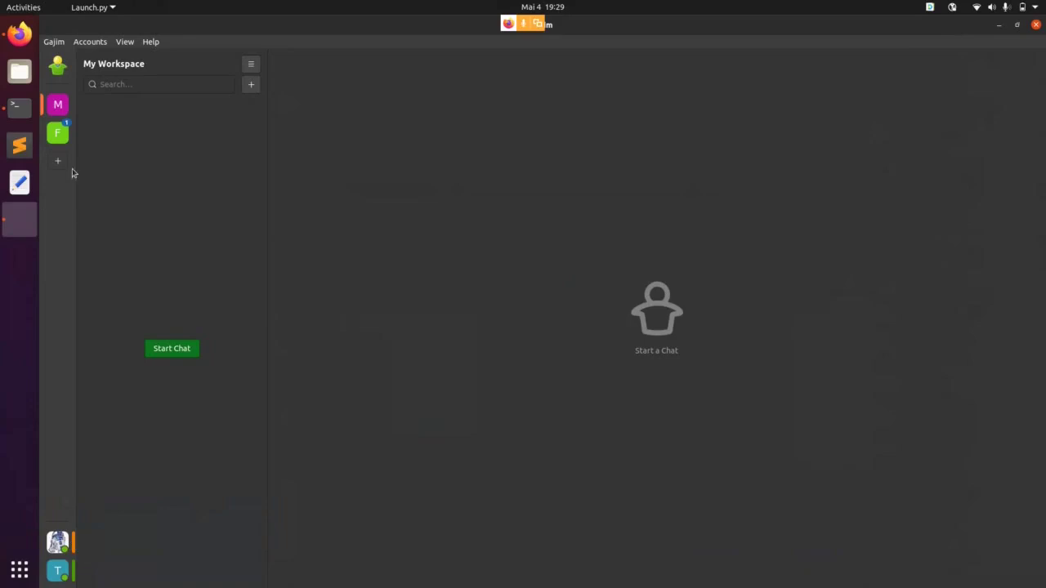
# Show the color choices in the jabber.fr account's general settings, keep the dark green, and close the account settings.
pyautogui.click(90, 42)
pyautogui.click(106, 54)
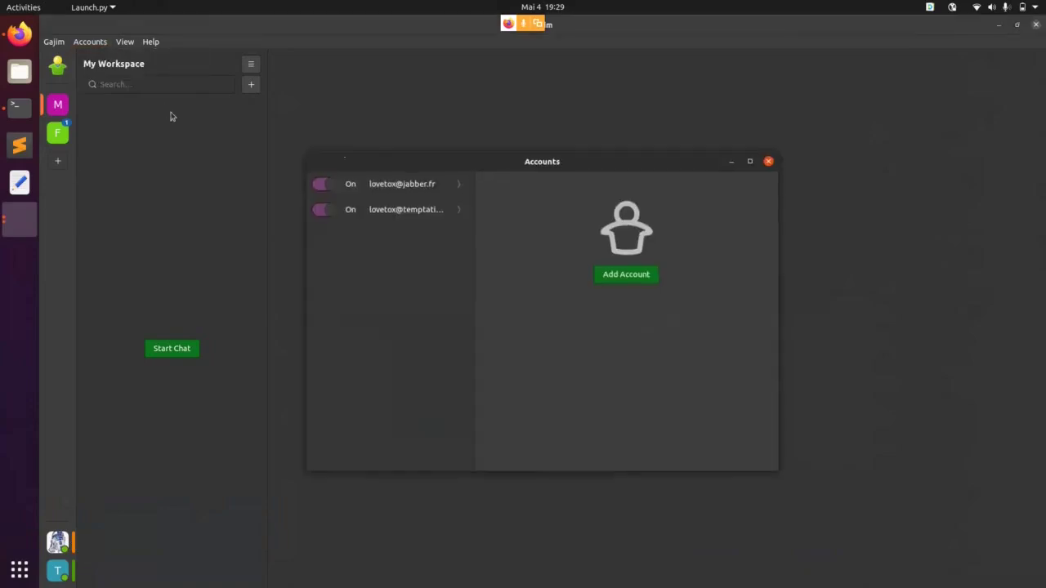
pyautogui.click(376, 184)
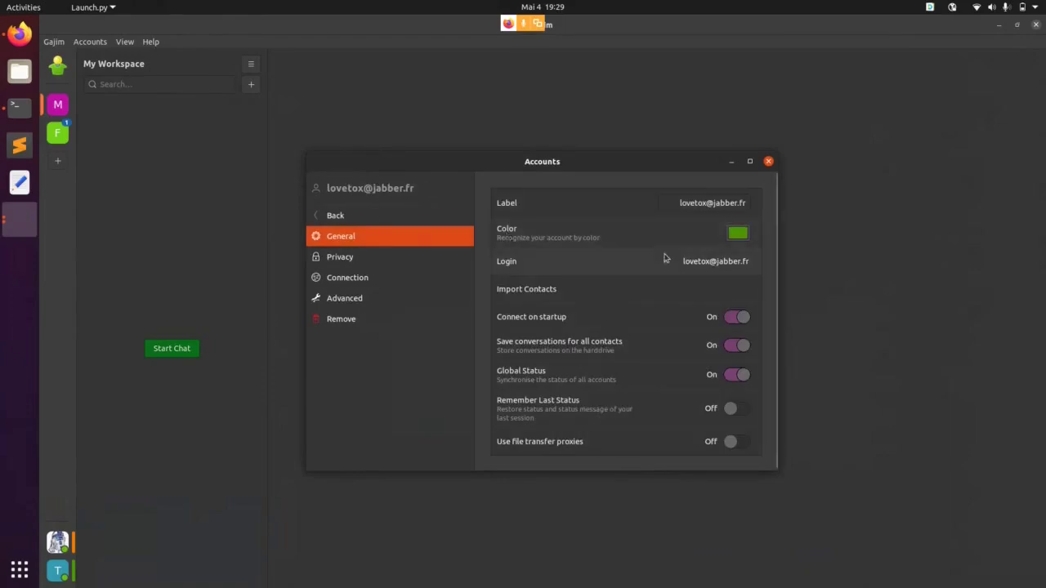
pyautogui.click(738, 233)
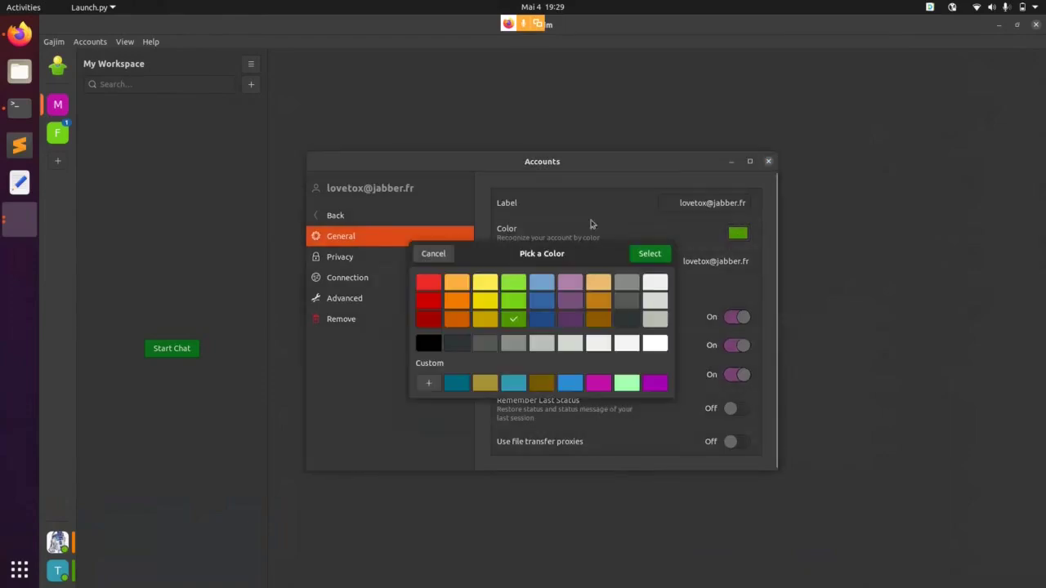
pyautogui.click(650, 254)
pyautogui.press('Escape')
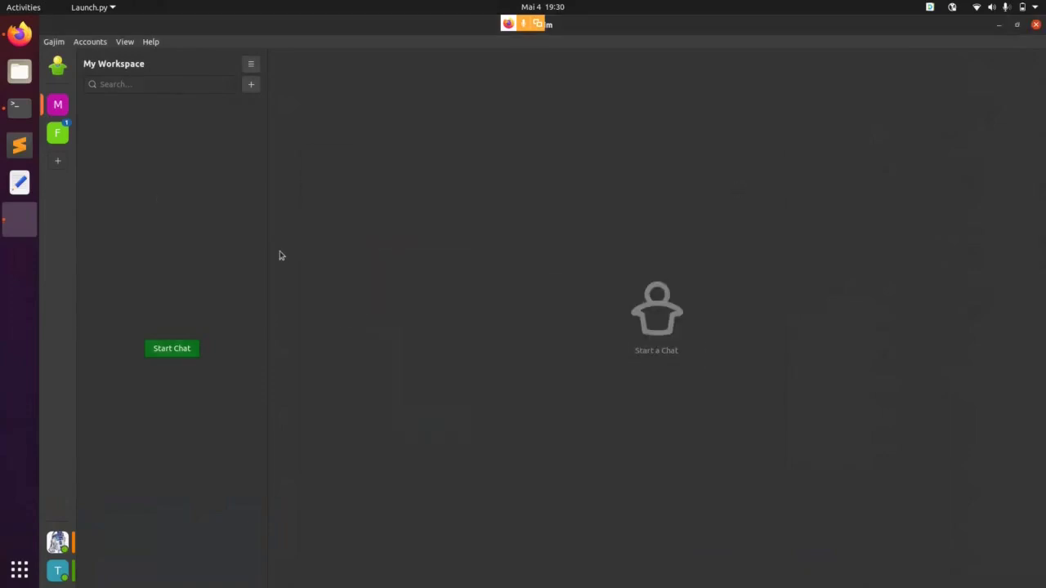
# In the Family workspace, search the chats for "jdev" and join the jdev group chat with the jabber.fr account.
pyautogui.click(57, 133)
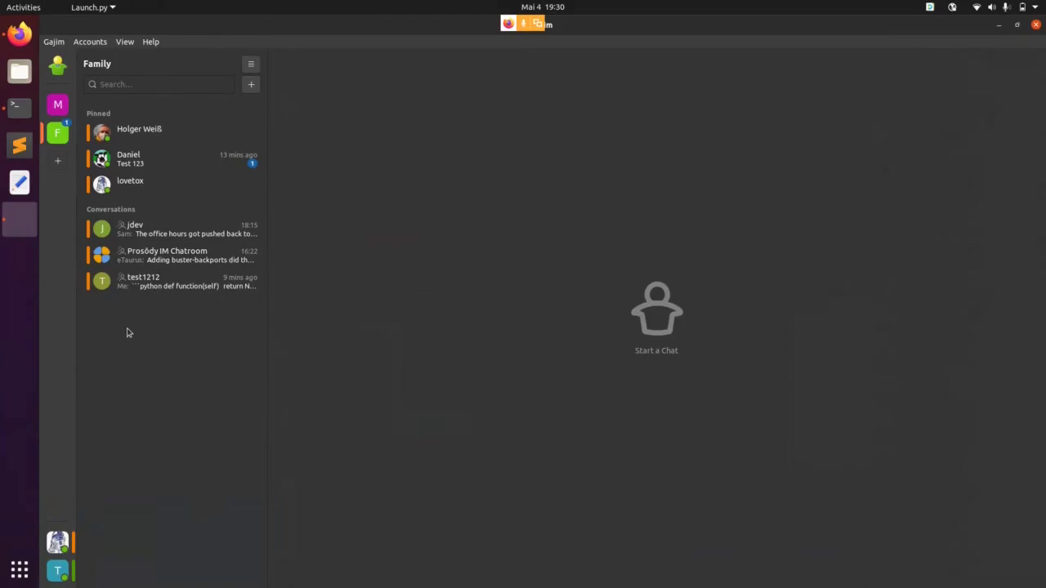
pyautogui.hotkey('ctrl', 'n')
pyautogui.write('jdev')
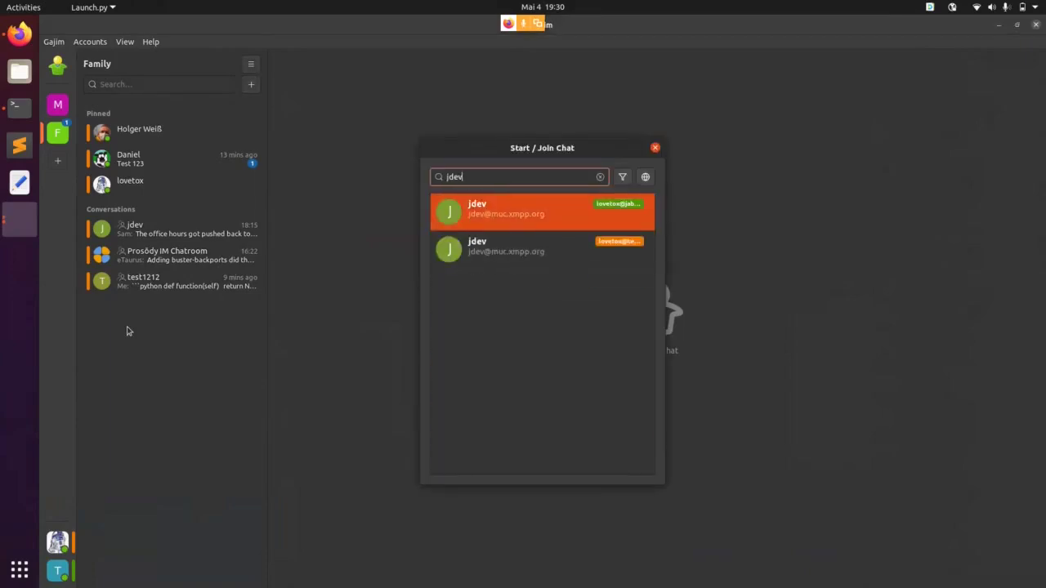
pyautogui.press('Return')
pyautogui.press('Return')
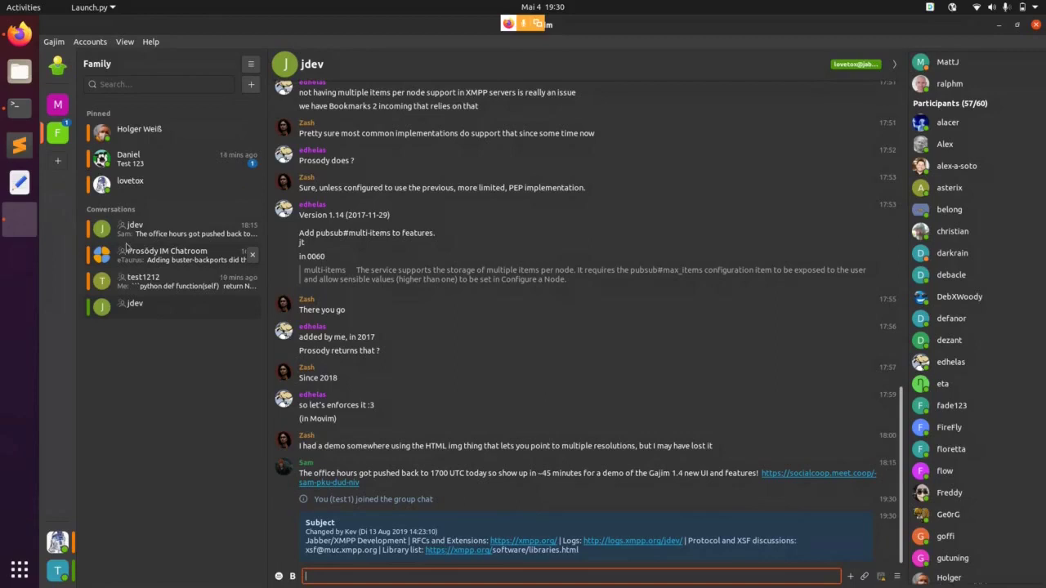
# Check the Firefox meeting chat for new questions and look through My Workspace and Family in Gajim.
pyautogui.click(24, 43)
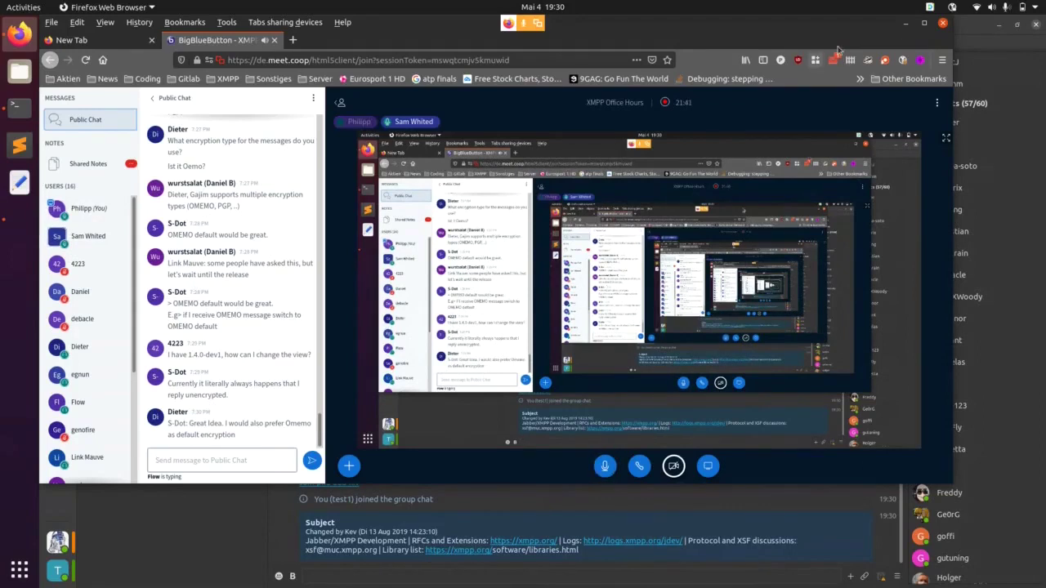
pyautogui.click(908, 23)
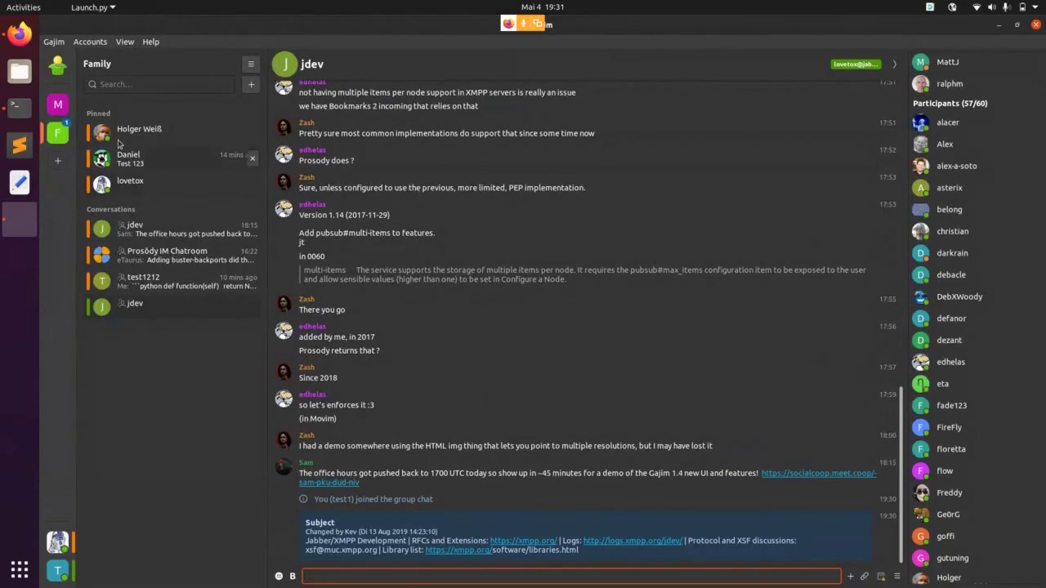
pyautogui.click(58, 109)
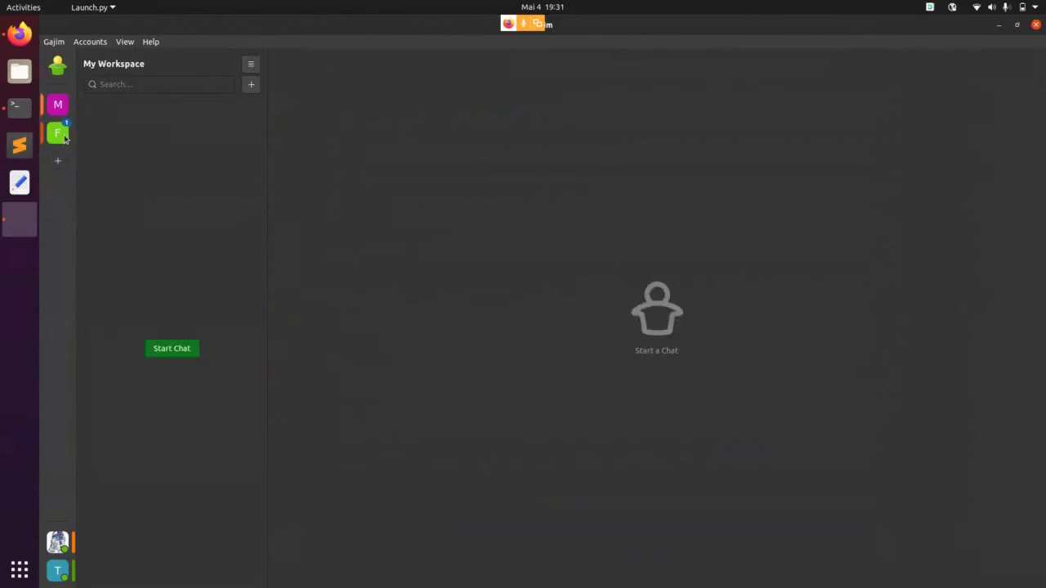
pyautogui.click(64, 135)
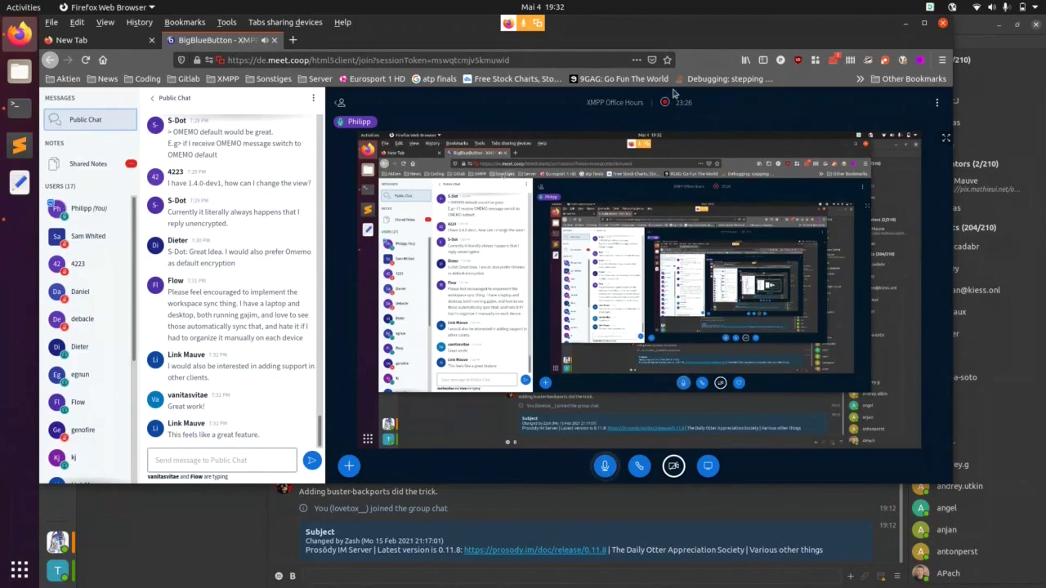
pyautogui.click(905, 25)
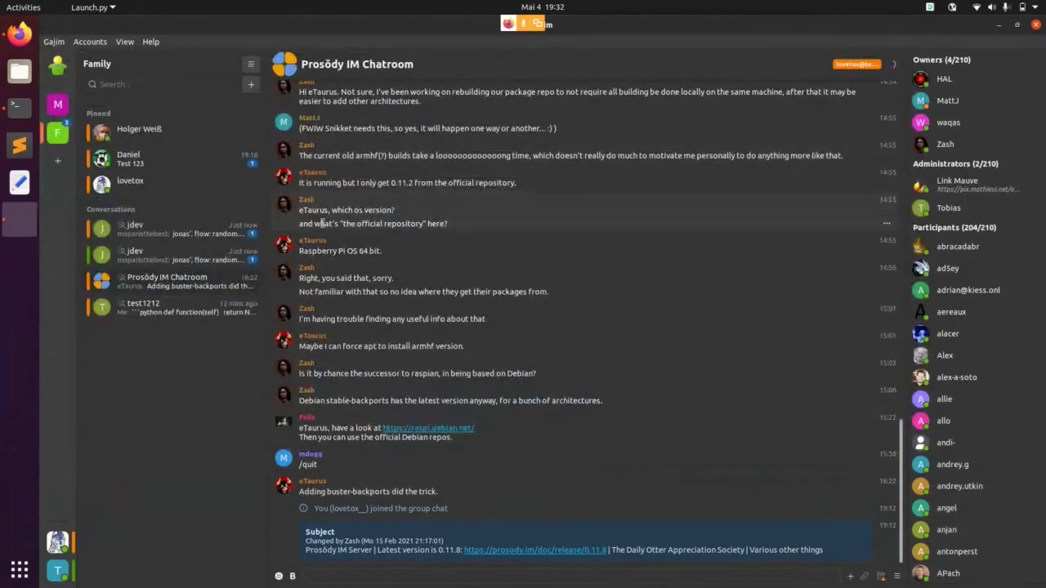